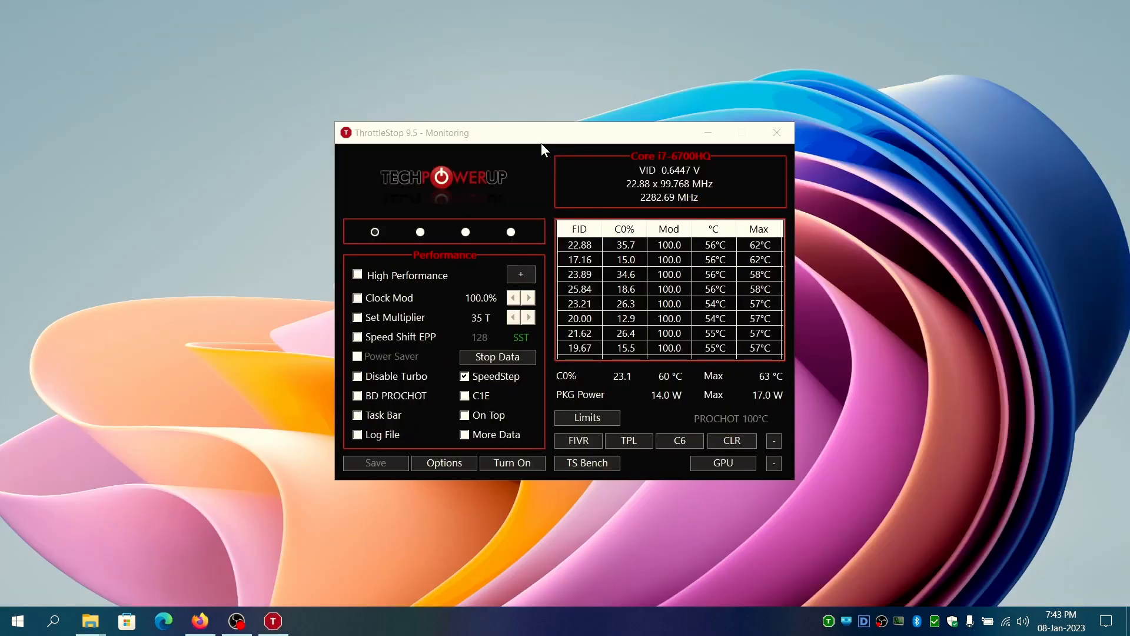
- Turn on ThrottleStop so that it leaves monitoring mode and applies its settings
{"action": "left_click_drag", "start_coordinate": [542, 143], "coordinate": [546, 94]}
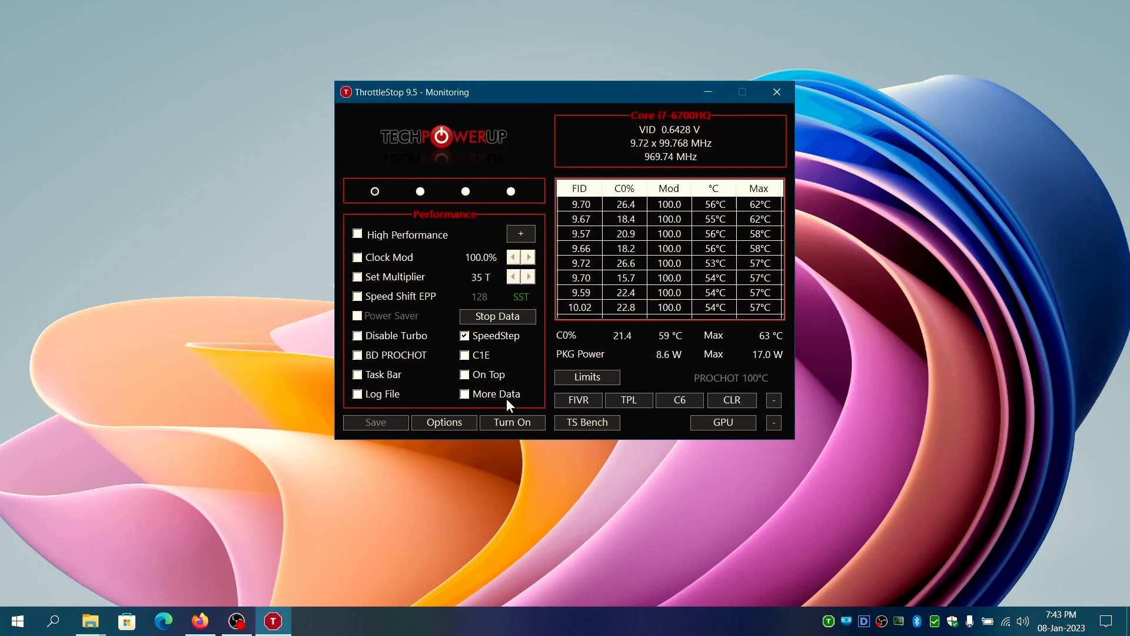
{"action": "left_click_drag", "start_coordinate": [559, 99], "coordinate": [556, 125]}
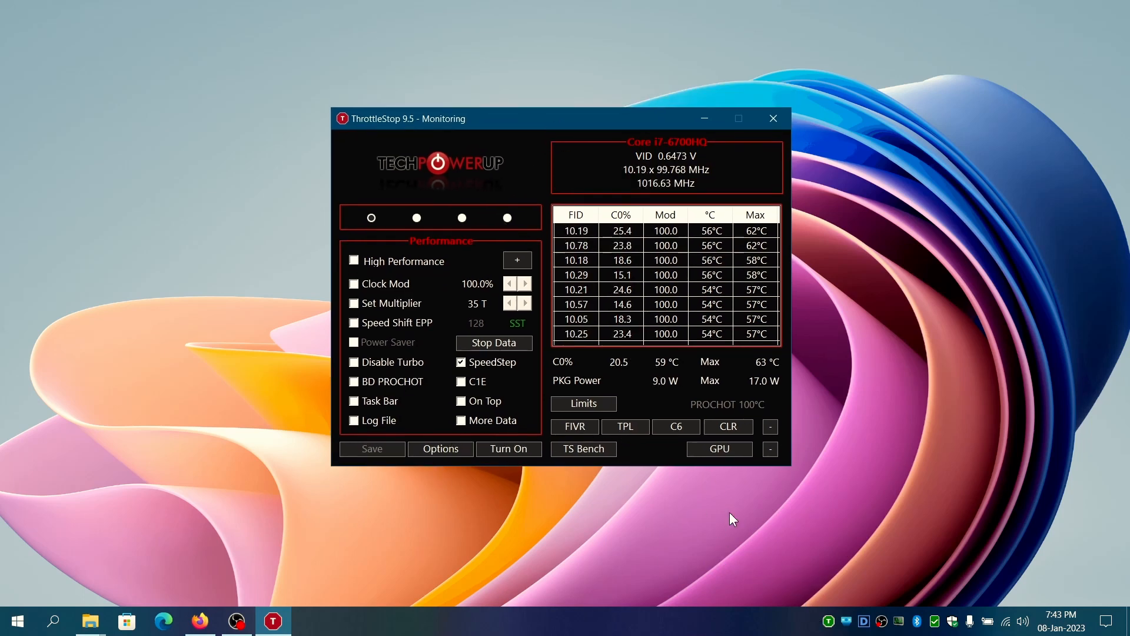
{"action": "left_click", "coordinate": [515, 452]}
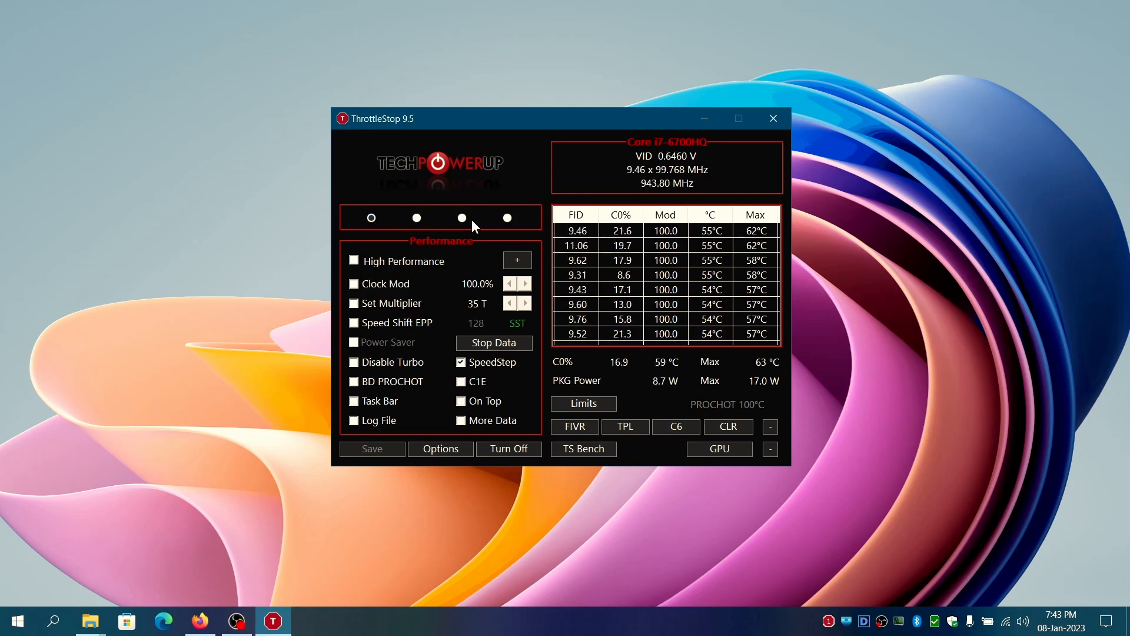
- Look through the Game, Internet and Battery profiles and return to the Performance profile
{"action": "left_click", "coordinate": [416, 219]}
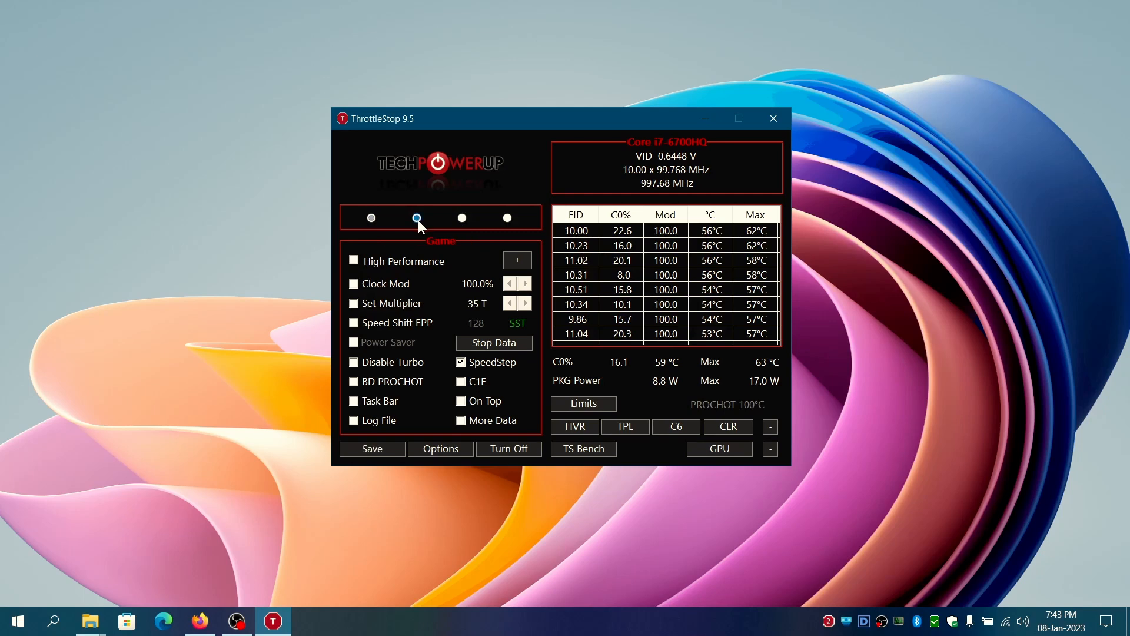
{"action": "left_click", "coordinate": [372, 219]}
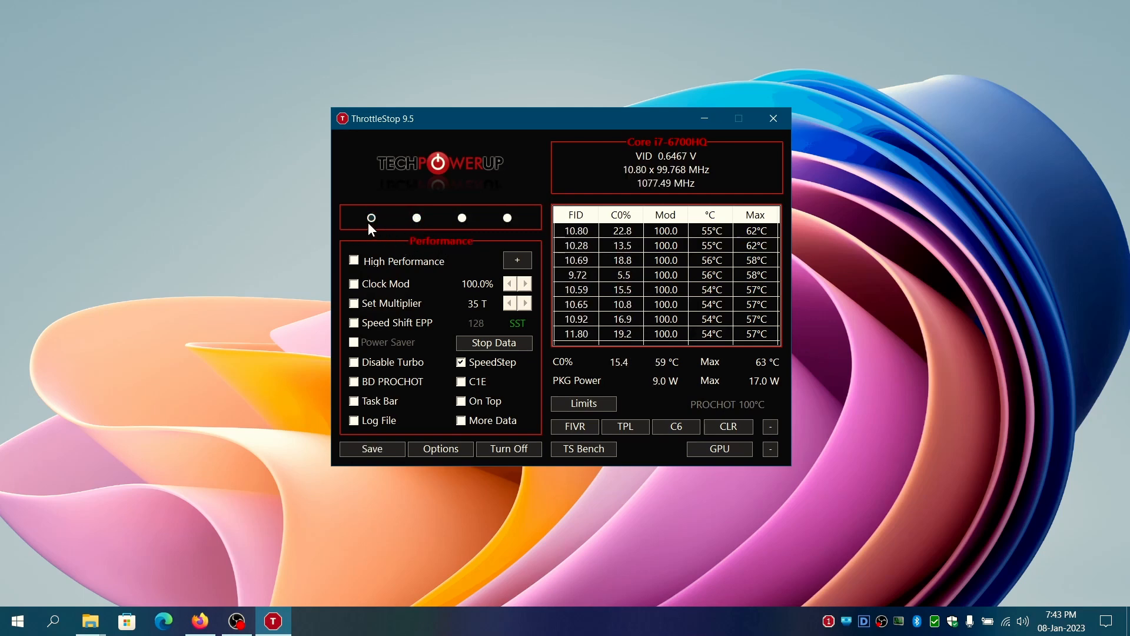
{"action": "left_click", "coordinate": [416, 218]}
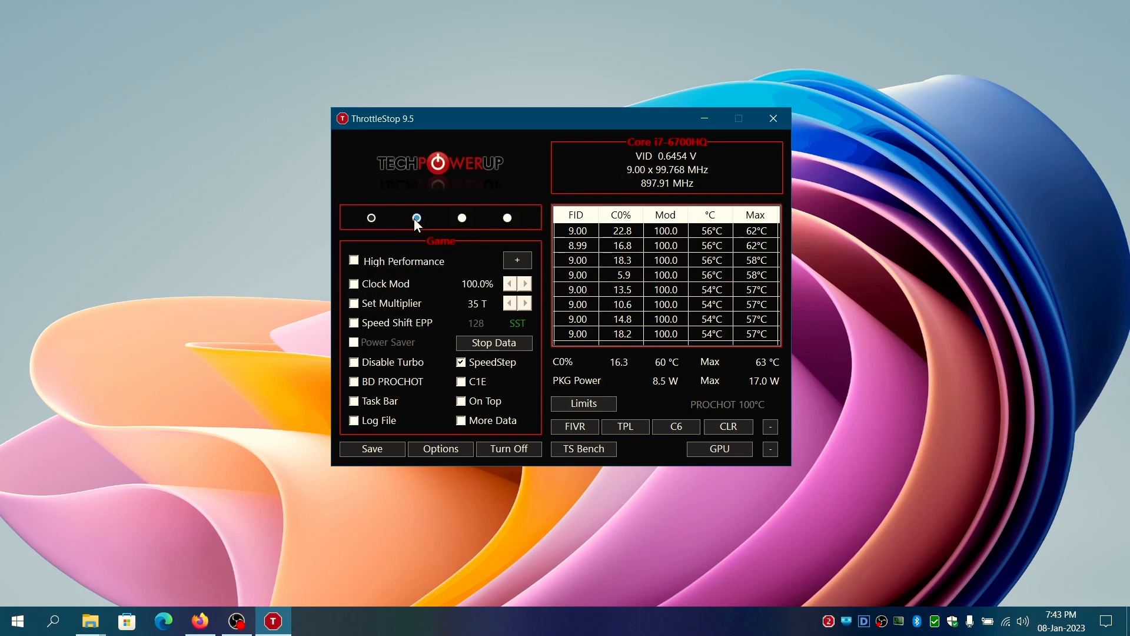
{"action": "left_click", "coordinate": [462, 217]}
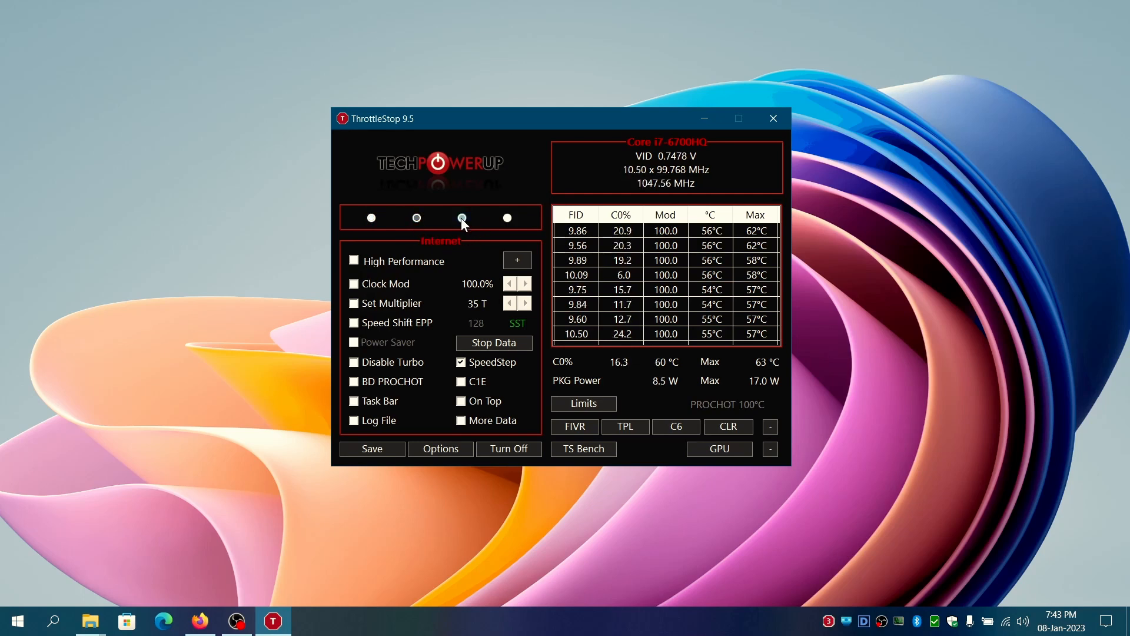
{"action": "left_click", "coordinate": [507, 218]}
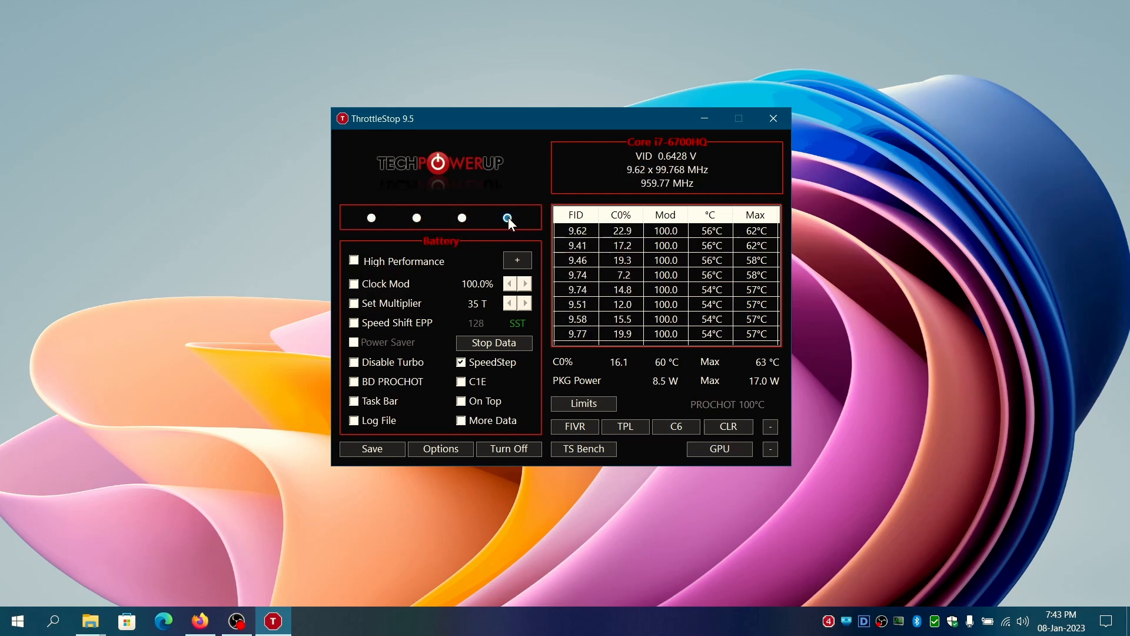
{"action": "left_click", "coordinate": [372, 218]}
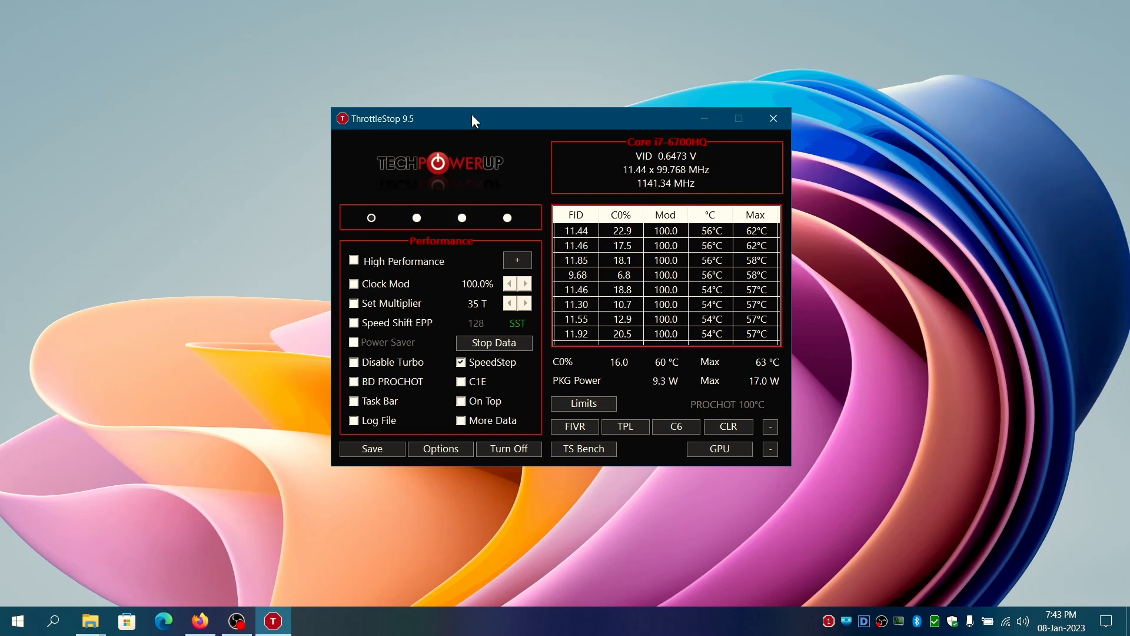
- Set the Performance profile's Speed Shift EPP to 128, save it, and switch the Windows power mode to Best performance
{"action": "mouse_move", "coordinate": [472, 116]}
{"action": "left_mouse_down"}
{"action": "mouse_move", "coordinate": [449, 97]}
{"action": "mouse_move", "coordinate": [426, 117]}
{"action": "mouse_move", "coordinate": [452, 117]}
{"action": "left_mouse_up"}
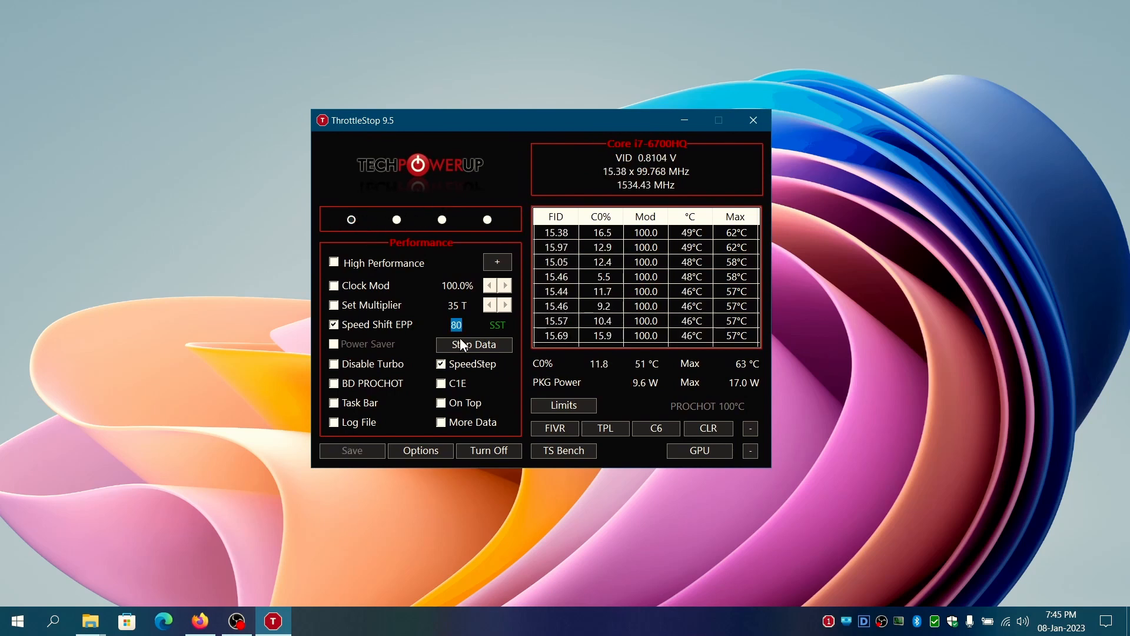
{"action": "type", "text": "128"}
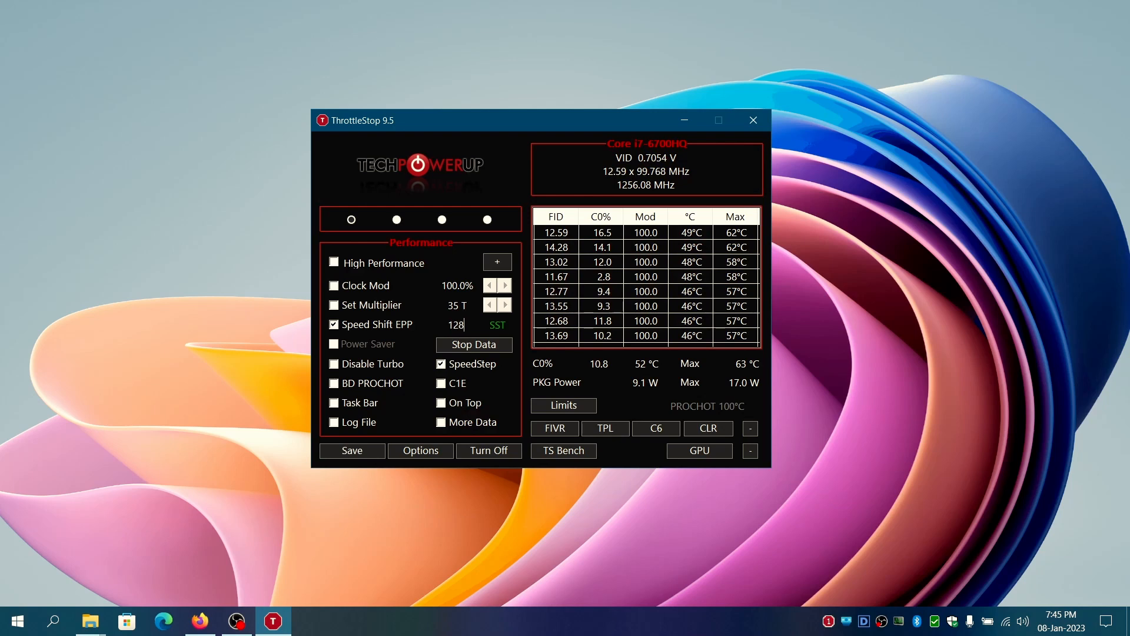
{"action": "left_click", "coordinate": [375, 446]}
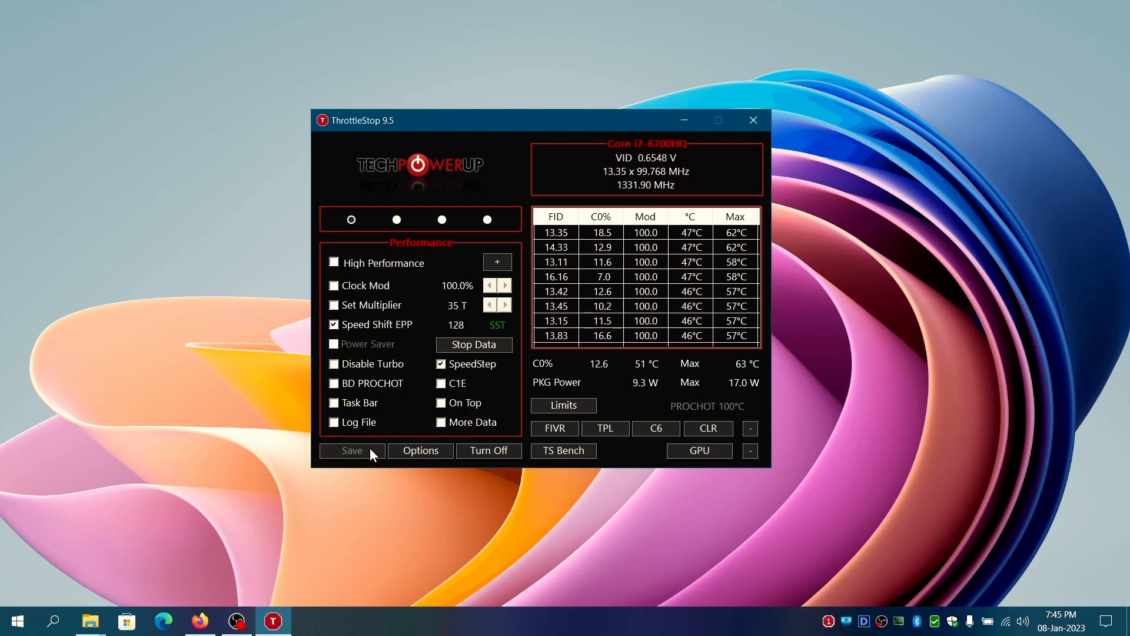
{"action": "left_click", "coordinate": [989, 628]}
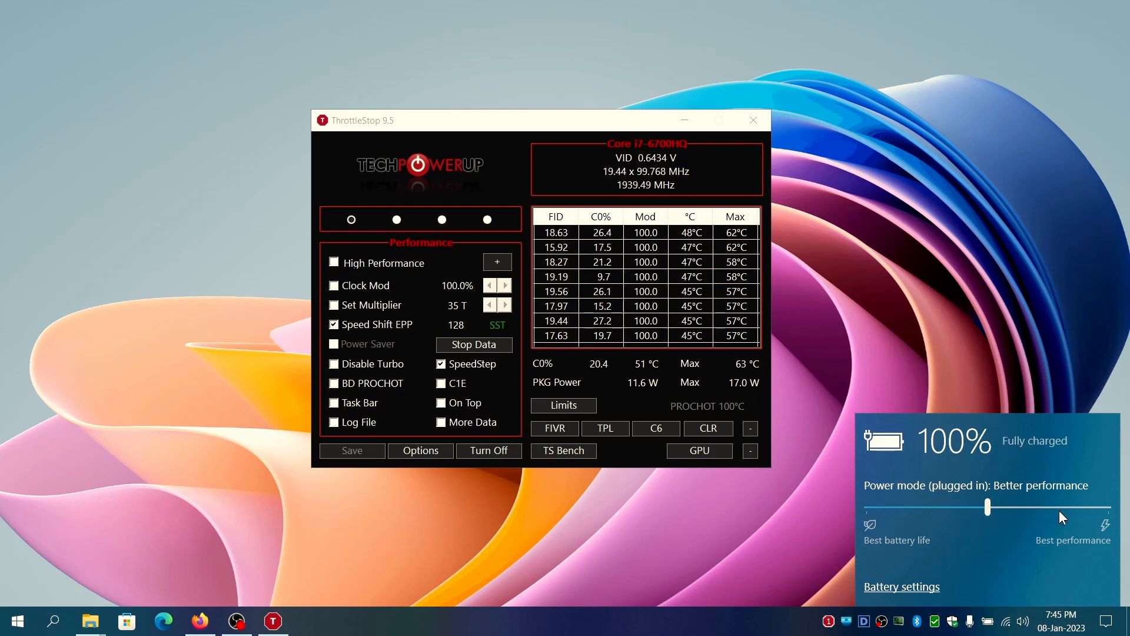
{"action": "left_click", "coordinate": [1060, 511]}
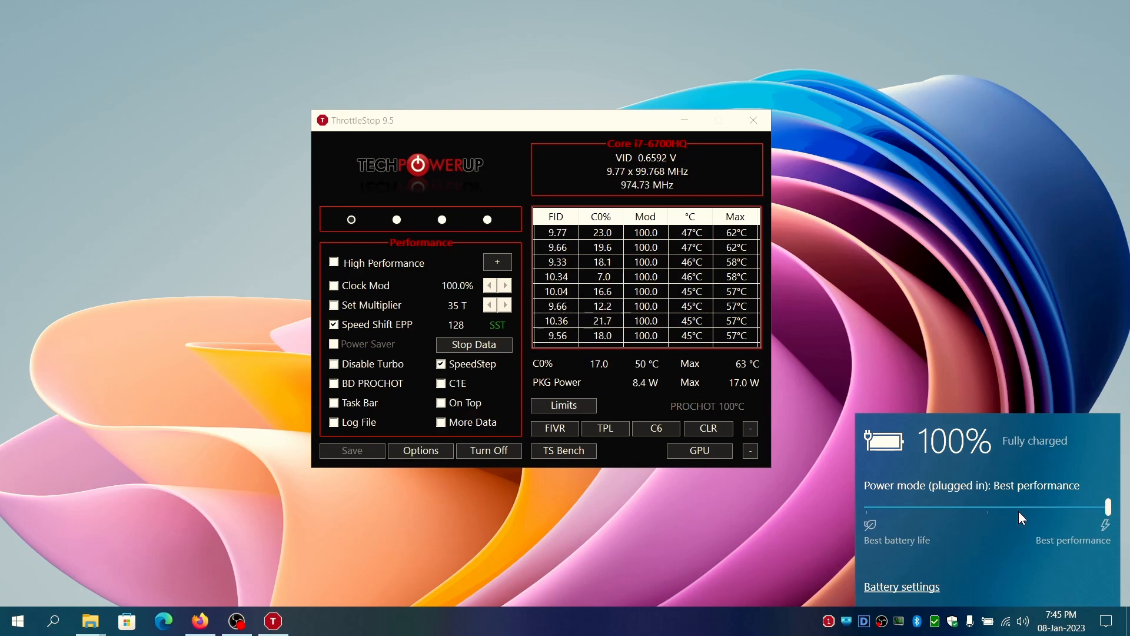
- Set the Performance profile's Speed Shift EPP to 0 and save it
{"action": "left_click", "coordinate": [463, 328]}
{"action": "double_click", "coordinate": [464, 328]}
{"action": "type", "text": "0"}
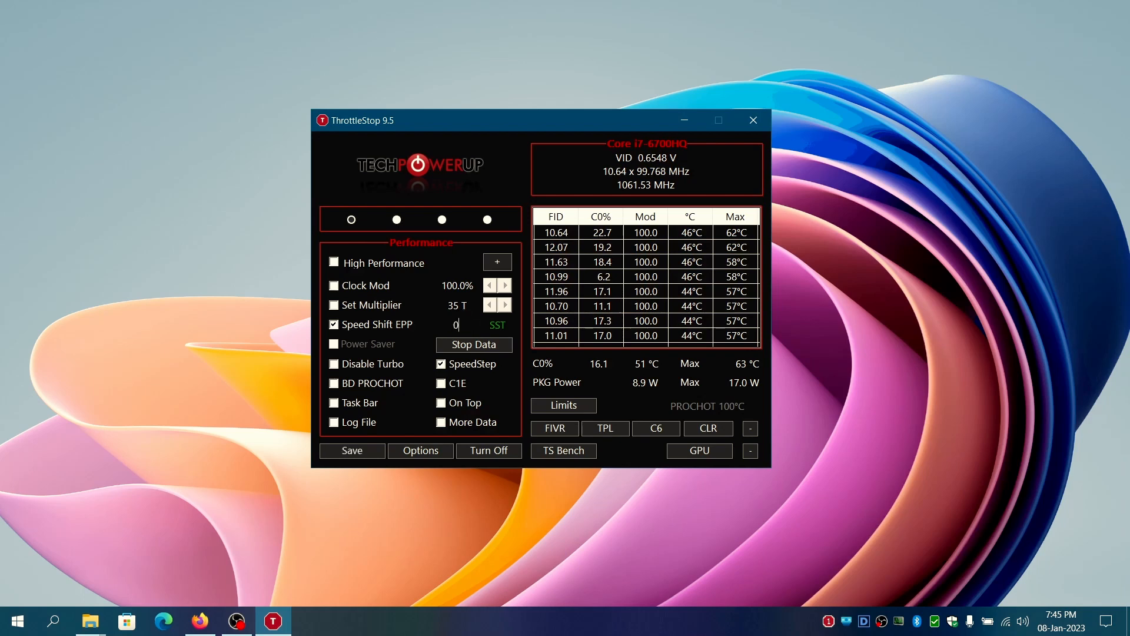
{"action": "left_click", "coordinate": [362, 450]}
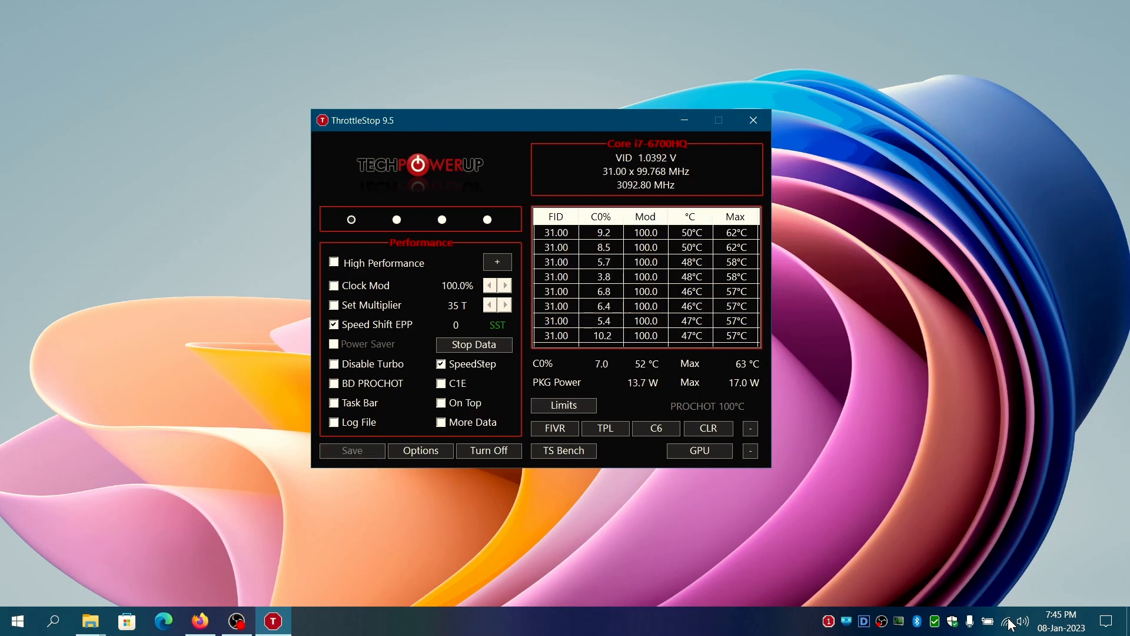
- Set the Windows power mode to Better performance, and set the Performance profile's Speed Shift EPP to 80 and save it
{"action": "left_click", "coordinate": [988, 621]}
{"action": "left_click", "coordinate": [996, 508]}
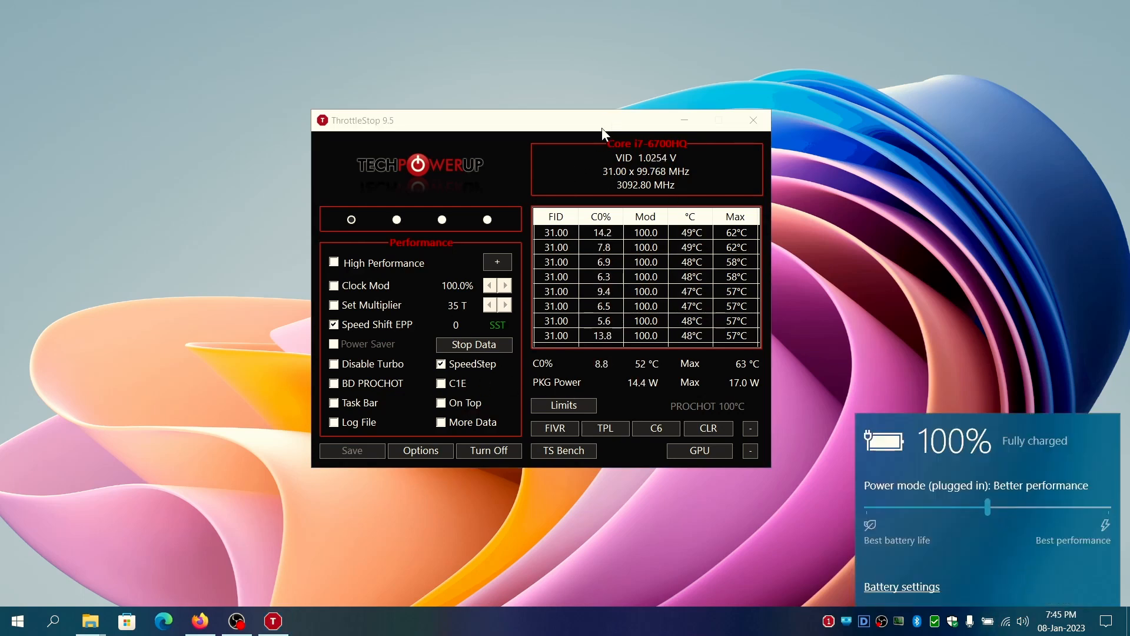
{"action": "double_click", "coordinate": [457, 323]}
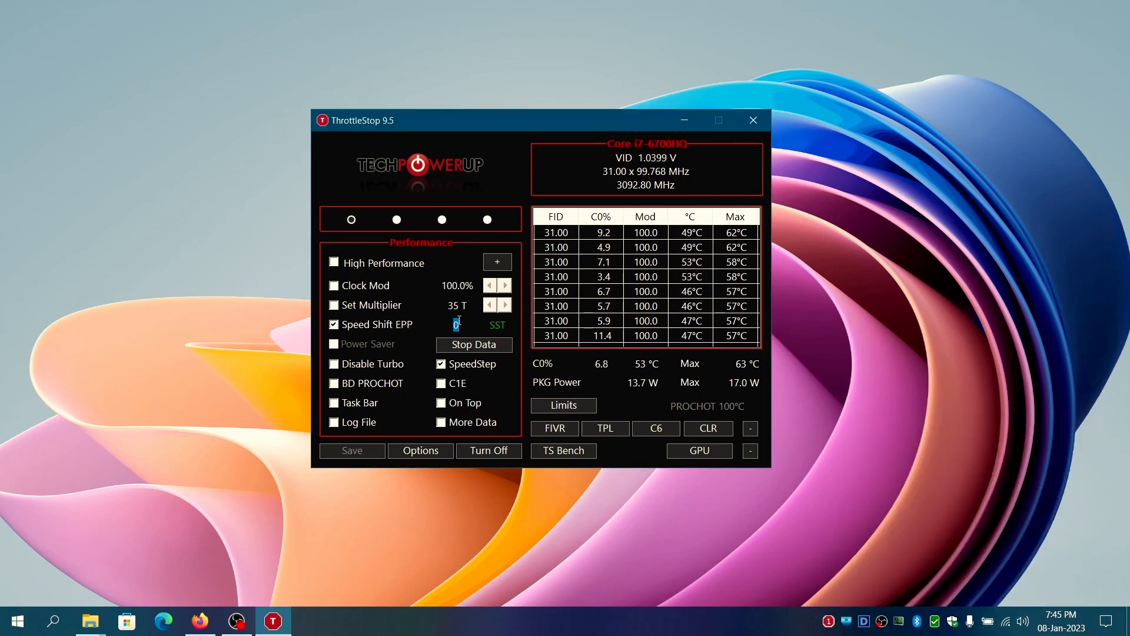
{"action": "type", "text": "80"}
{"action": "left_click", "coordinate": [341, 450]}
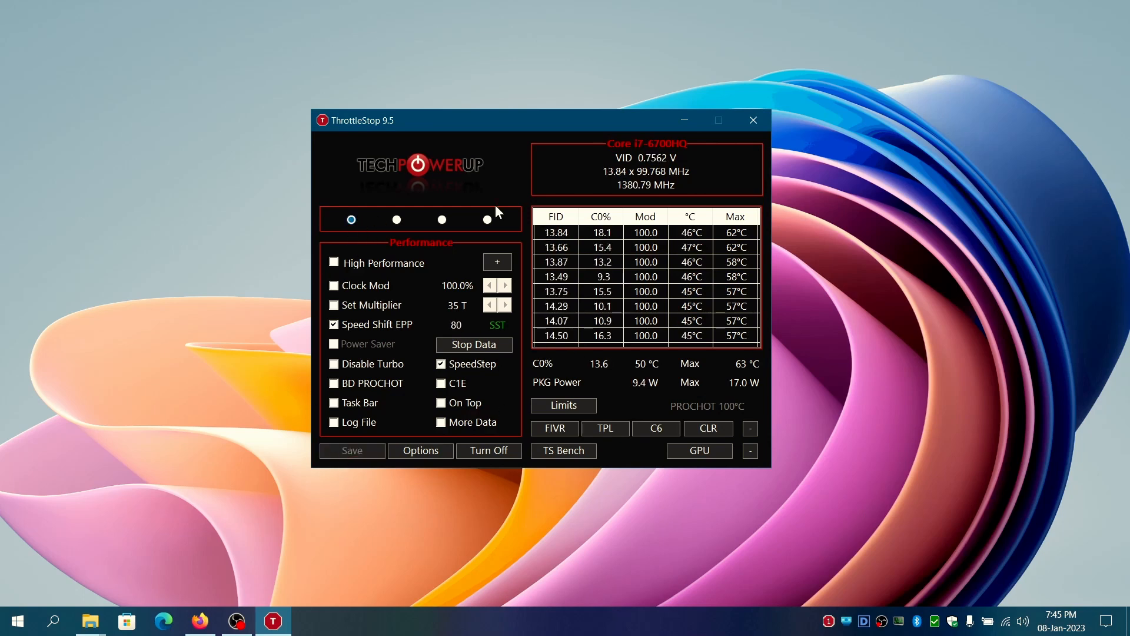
- Set the Battery profile's Speed Shift EPP to 150 and save it
{"action": "left_click", "coordinate": [488, 219]}
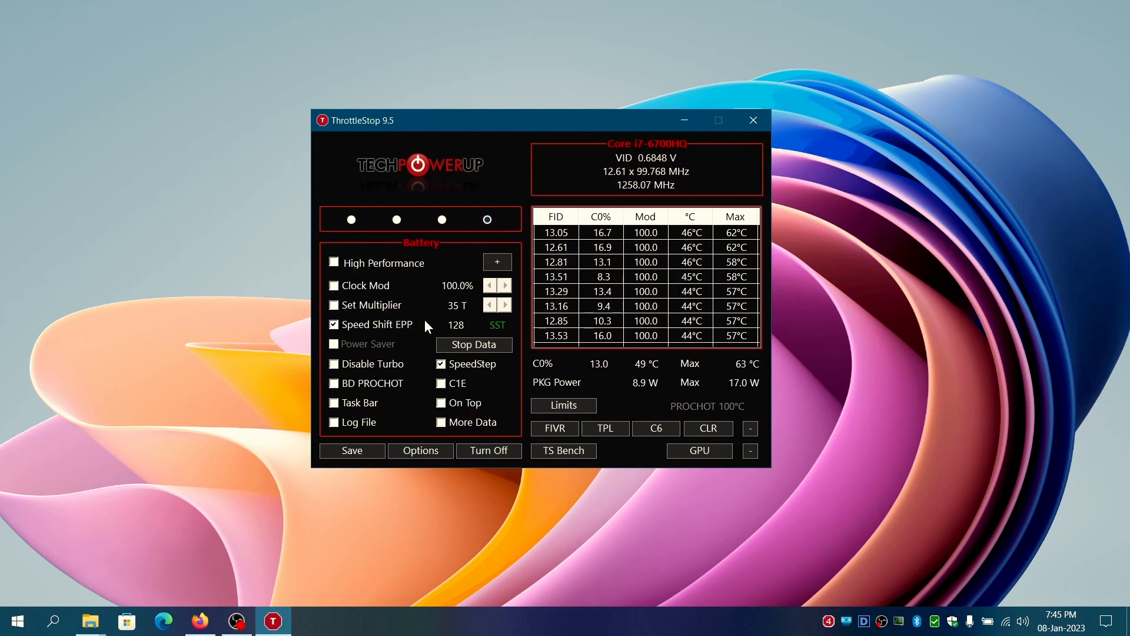
{"action": "double_click", "coordinate": [461, 320]}
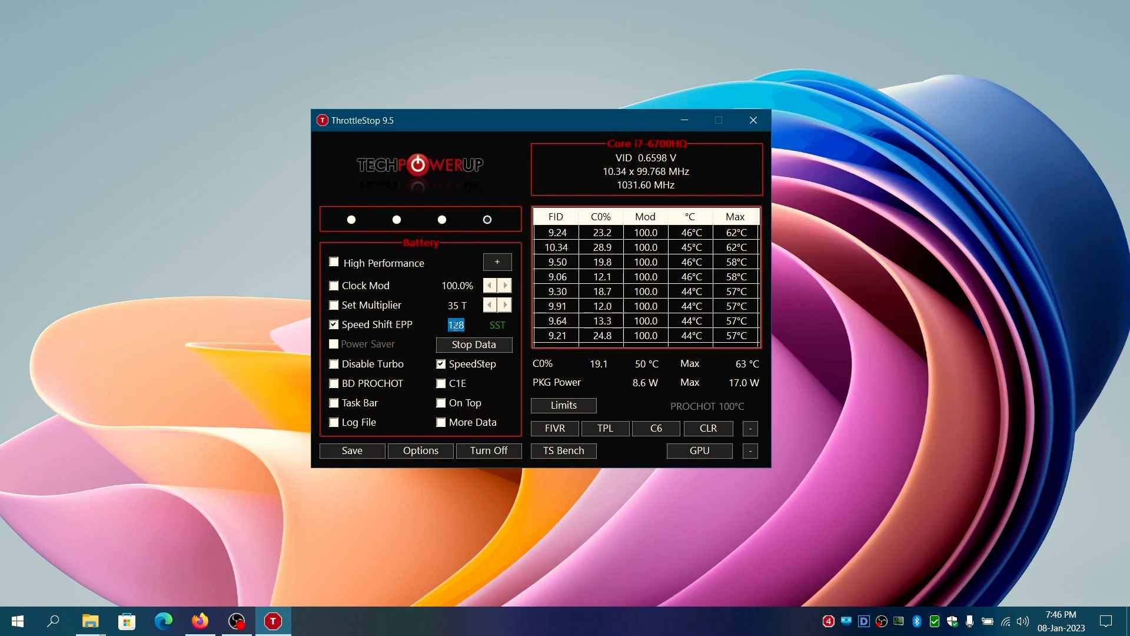
{"action": "type", "text": "150"}
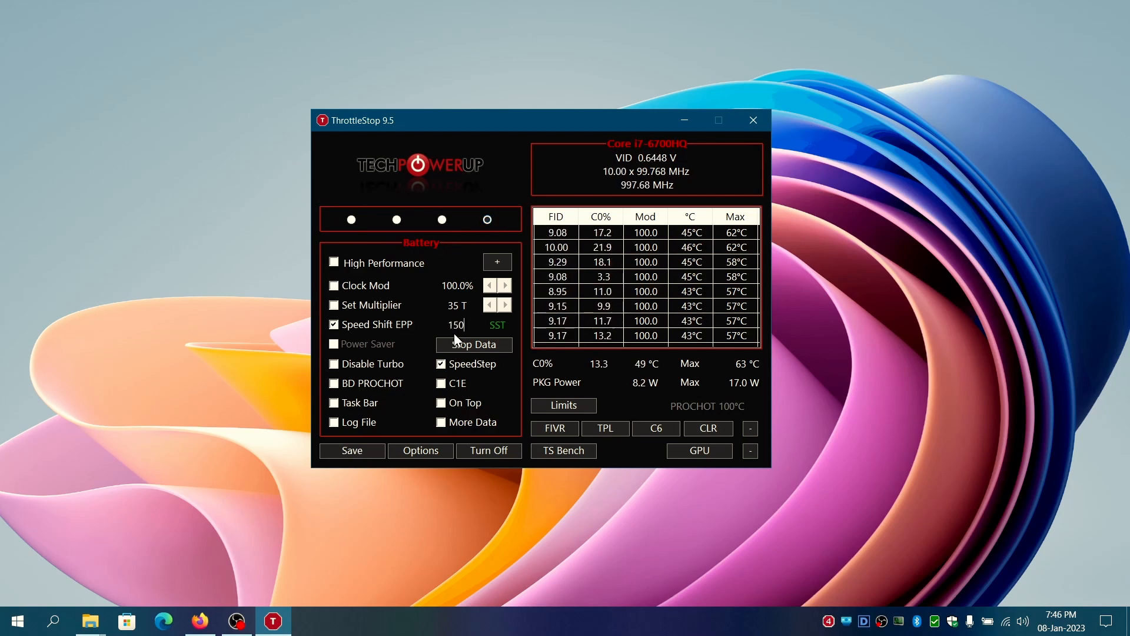
{"action": "left_click", "coordinate": [356, 451]}
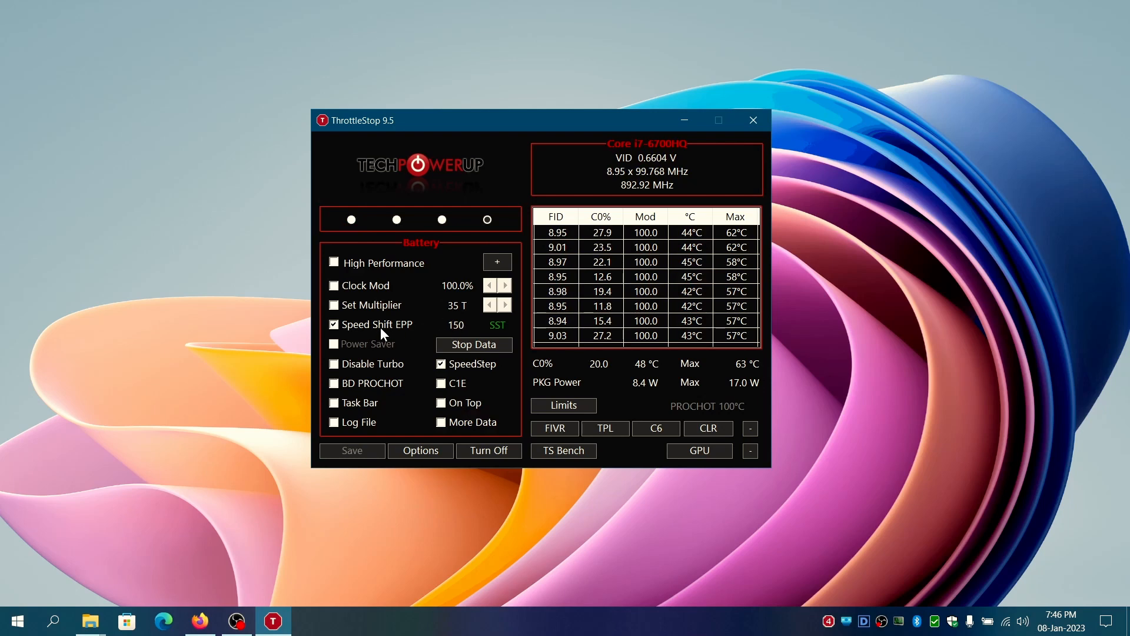
- Enable BD PROCHOT in the Performance profile and save the settings
{"action": "left_click", "coordinate": [352, 219]}
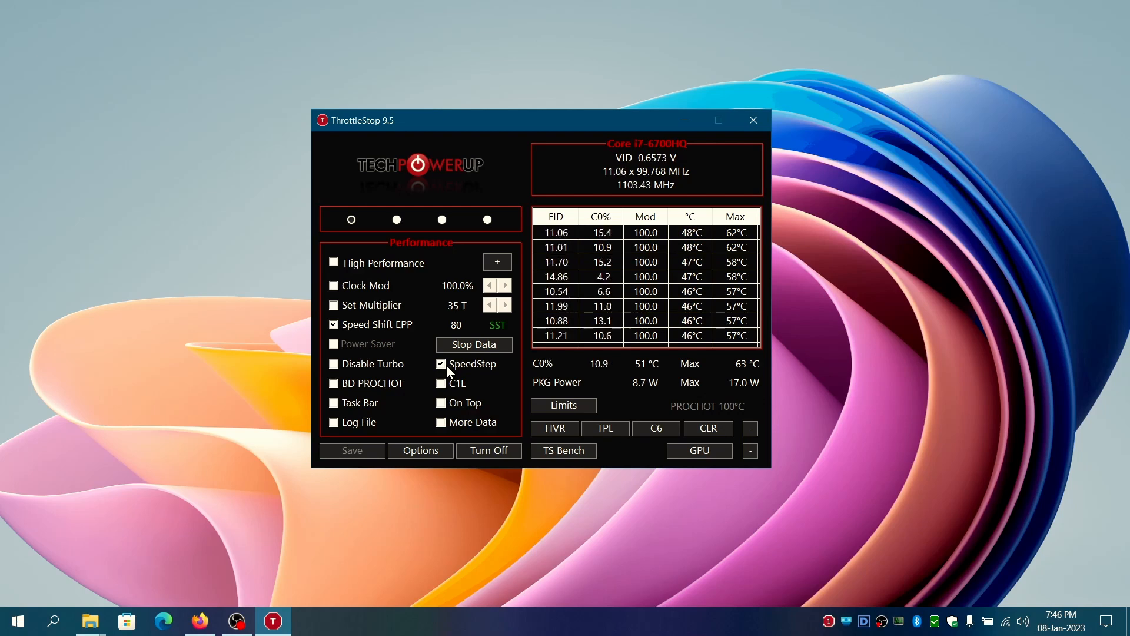
{"action": "left_click", "coordinate": [334, 384]}
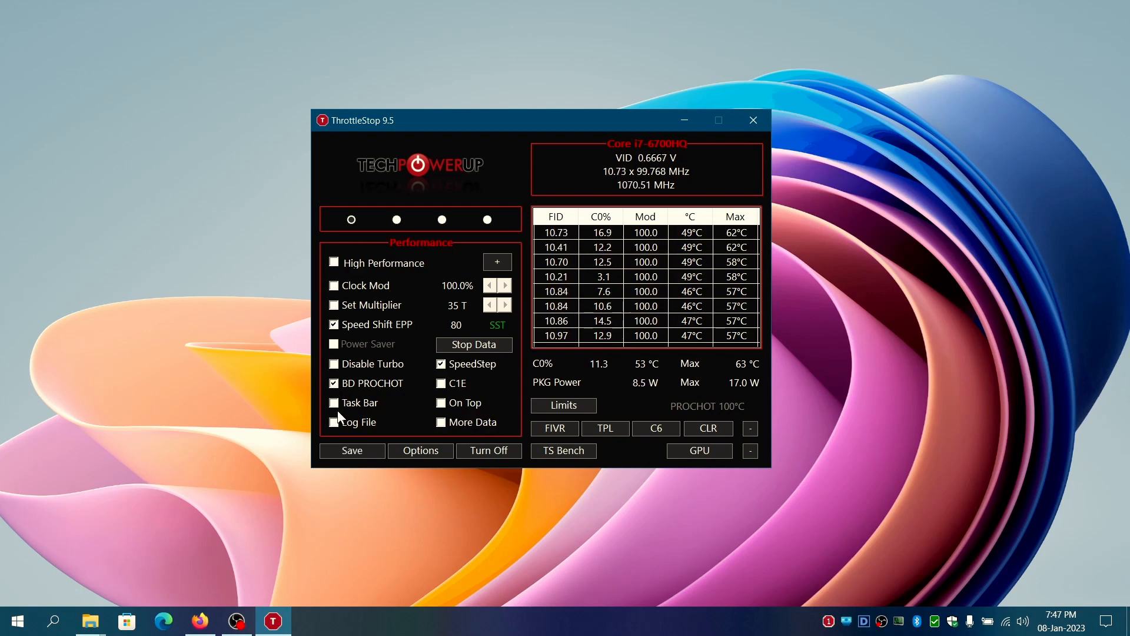
{"action": "left_click", "coordinate": [353, 452]}
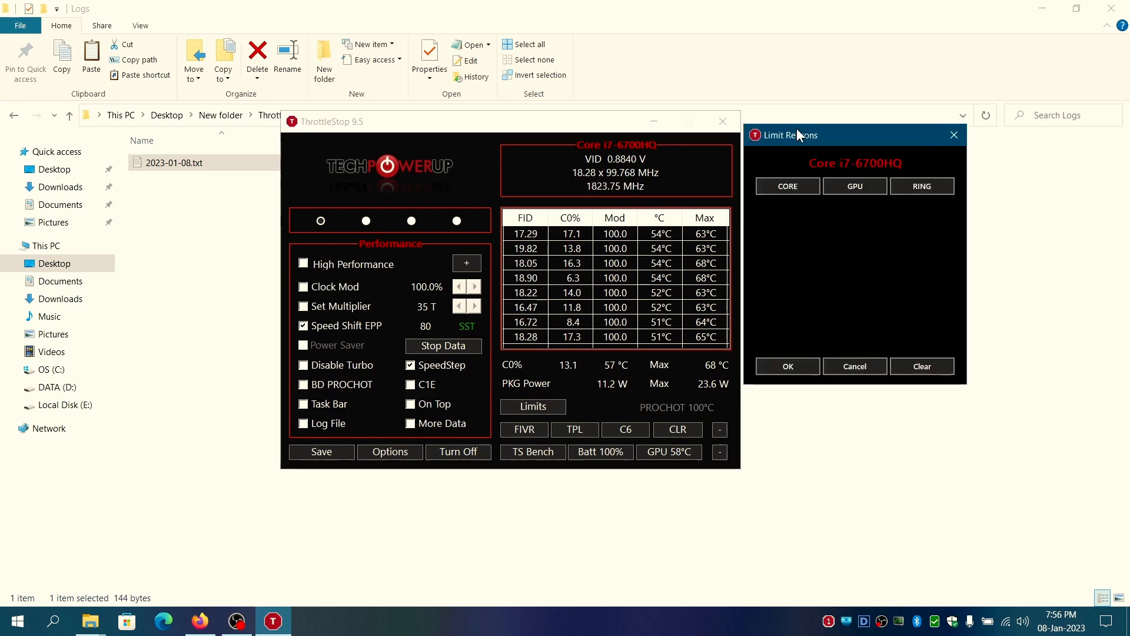
- Check the core, GPU and ring limit reasons and close their window without changes
{"action": "left_click_drag", "start_coordinate": [796, 129], "coordinate": [793, 120]}
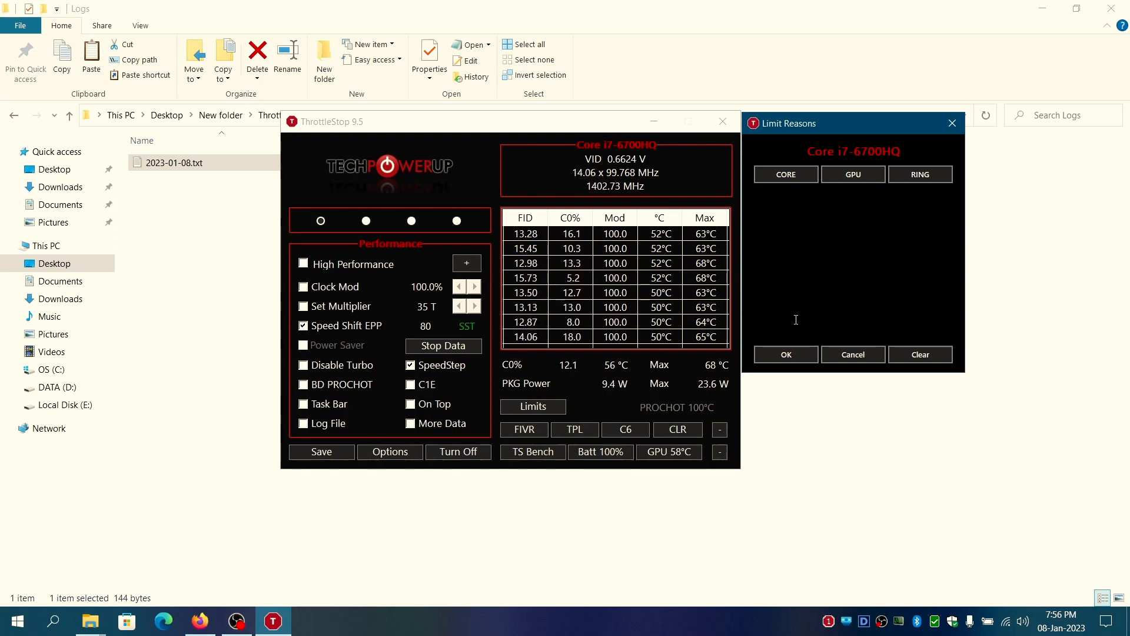
{"action": "left_click", "coordinate": [851, 356]}
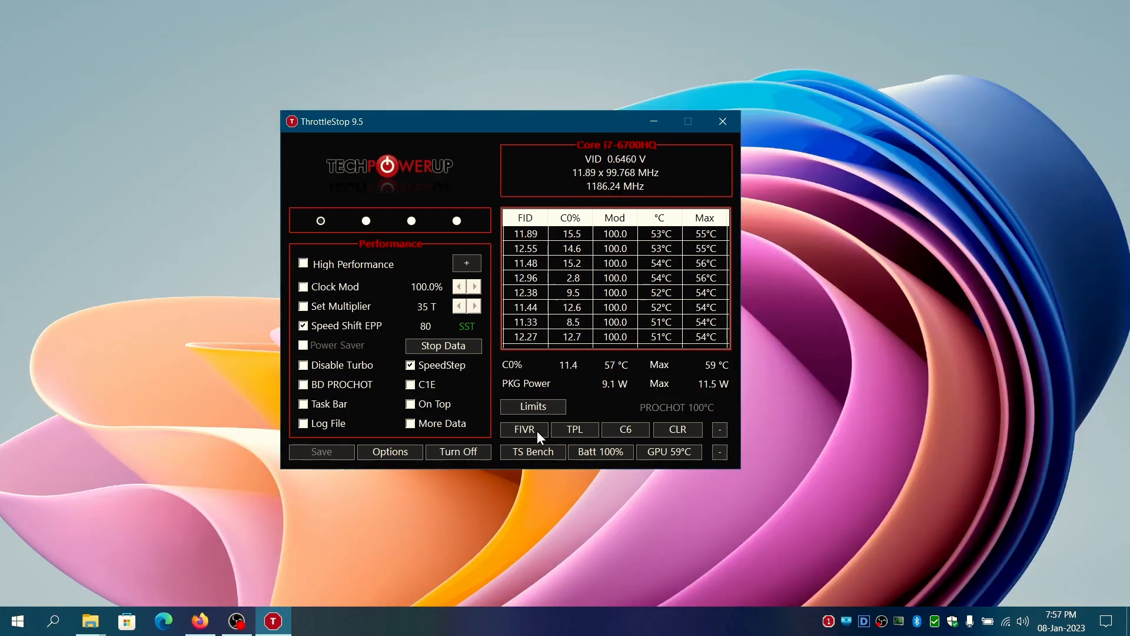
- Open the Turbo FIVR Control settings and select CPU Cache as the voltage domain to adjust
{"action": "left_click", "coordinate": [537, 431]}
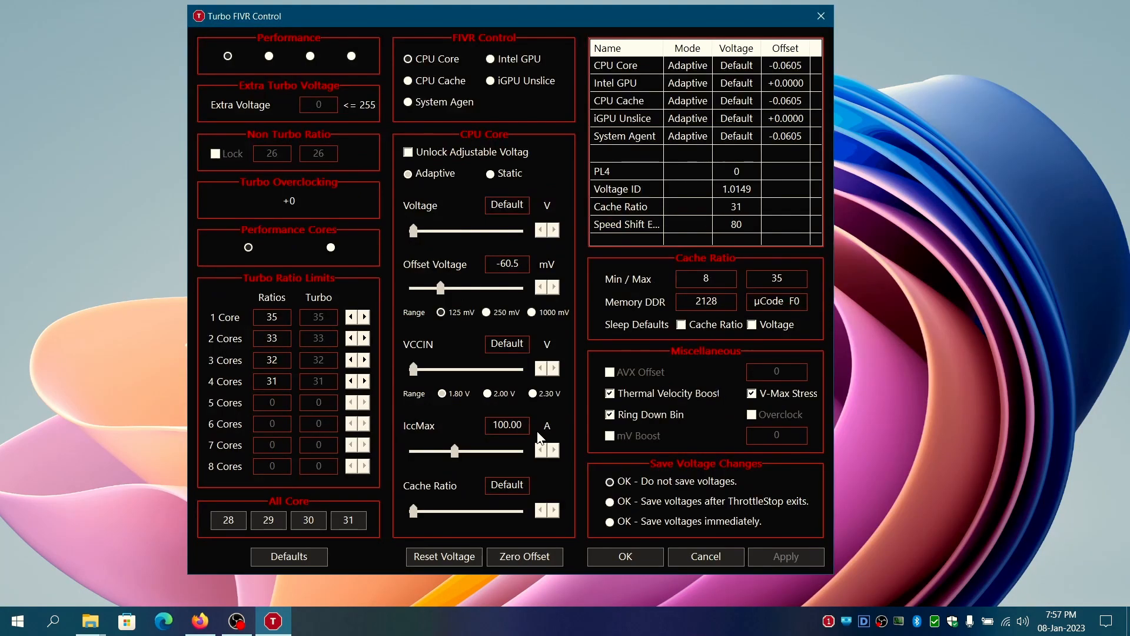
{"action": "left_click_drag", "start_coordinate": [476, 21], "coordinate": [870, 30]}
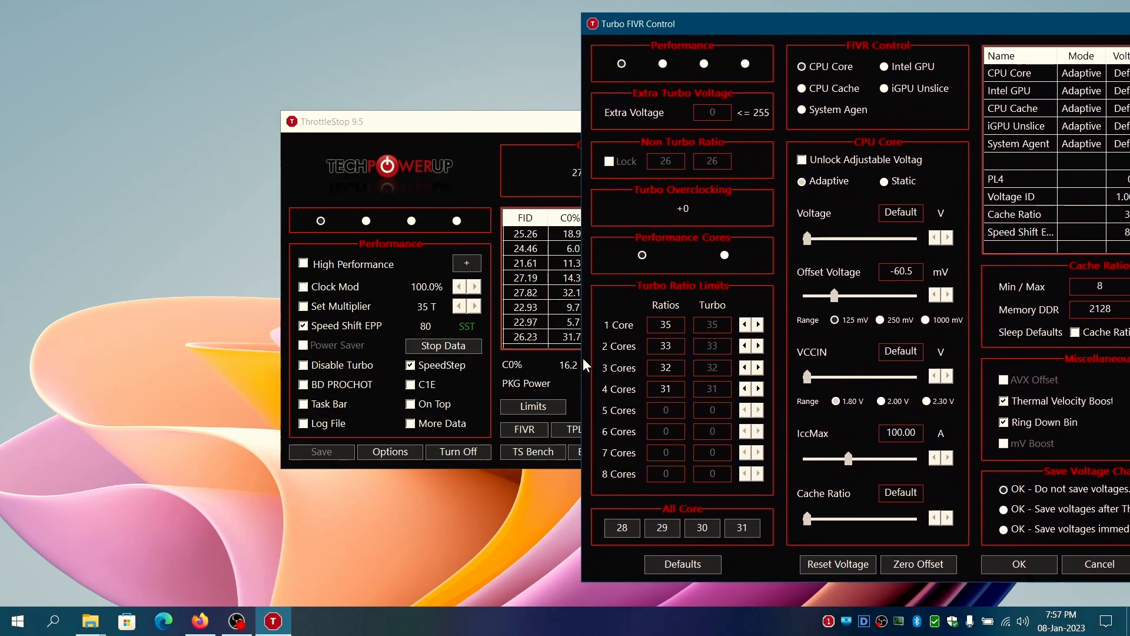
{"action": "left_click_drag", "start_coordinate": [768, 28], "coordinate": [423, 23]}
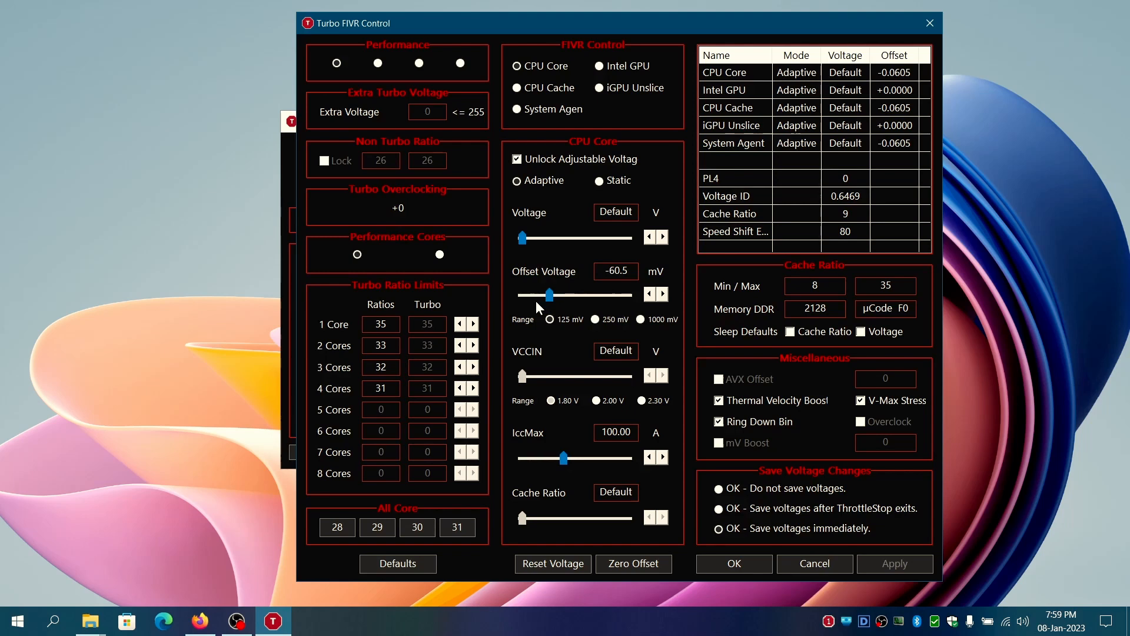
{"action": "left_click", "coordinate": [518, 88]}
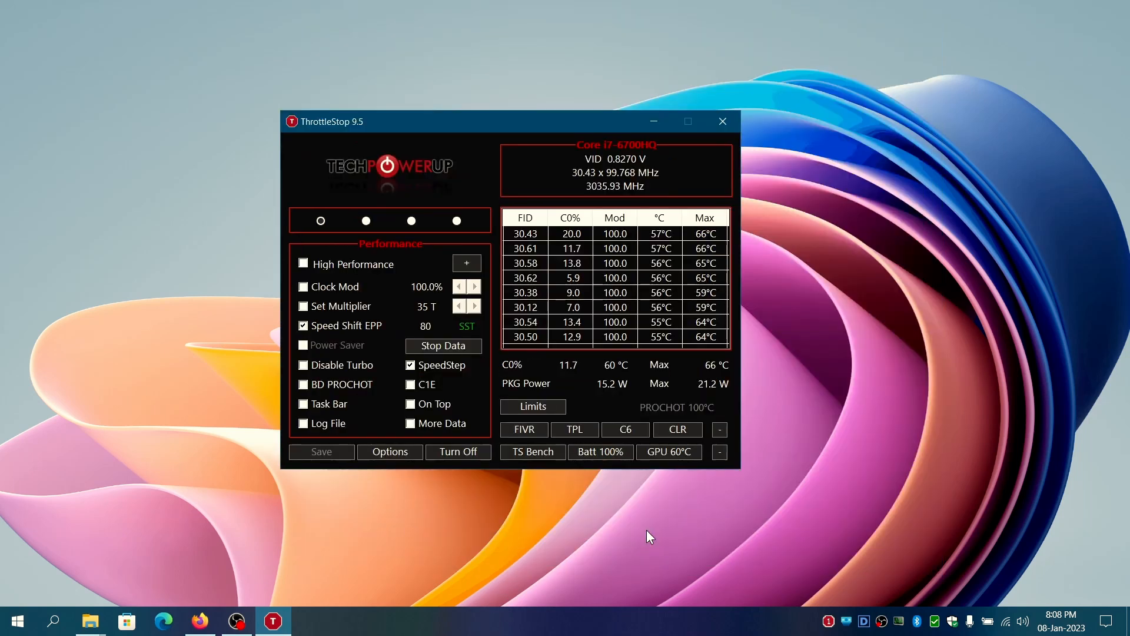
- Open the Turbo Power Limits settings, review the power limit controls and accept them
{"action": "left_click", "coordinate": [574, 429]}
{"action": "left_click_drag", "start_coordinate": [796, 125], "coordinate": [797, 55]}
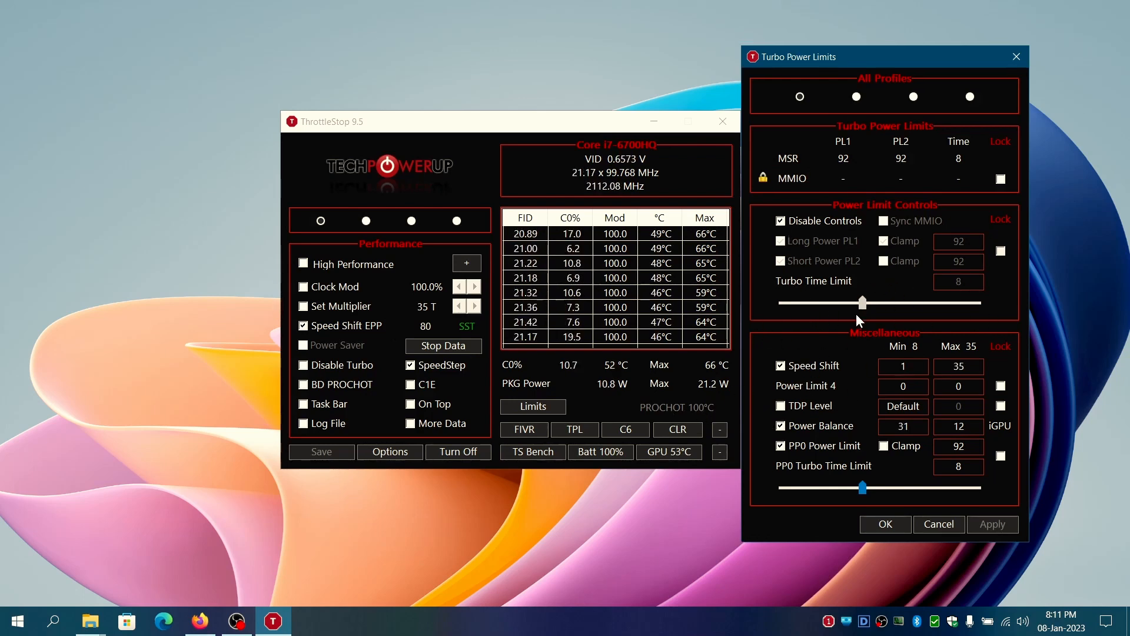
{"action": "left_click_drag", "start_coordinate": [873, 66], "coordinate": [881, 53]}
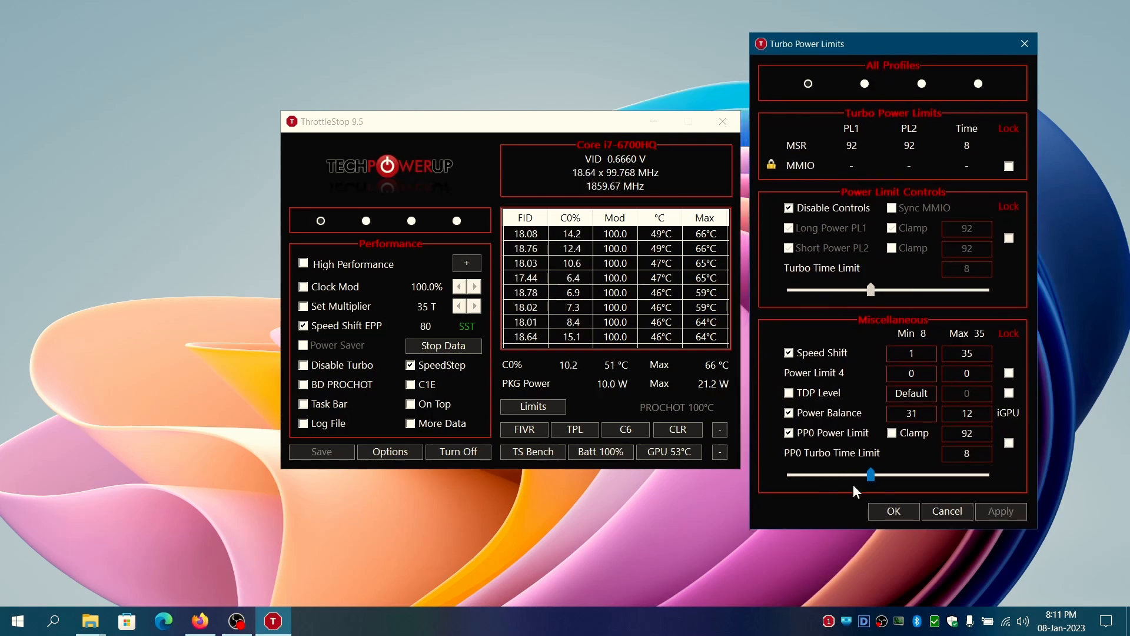
{"action": "left_click", "coordinate": [893, 511]}
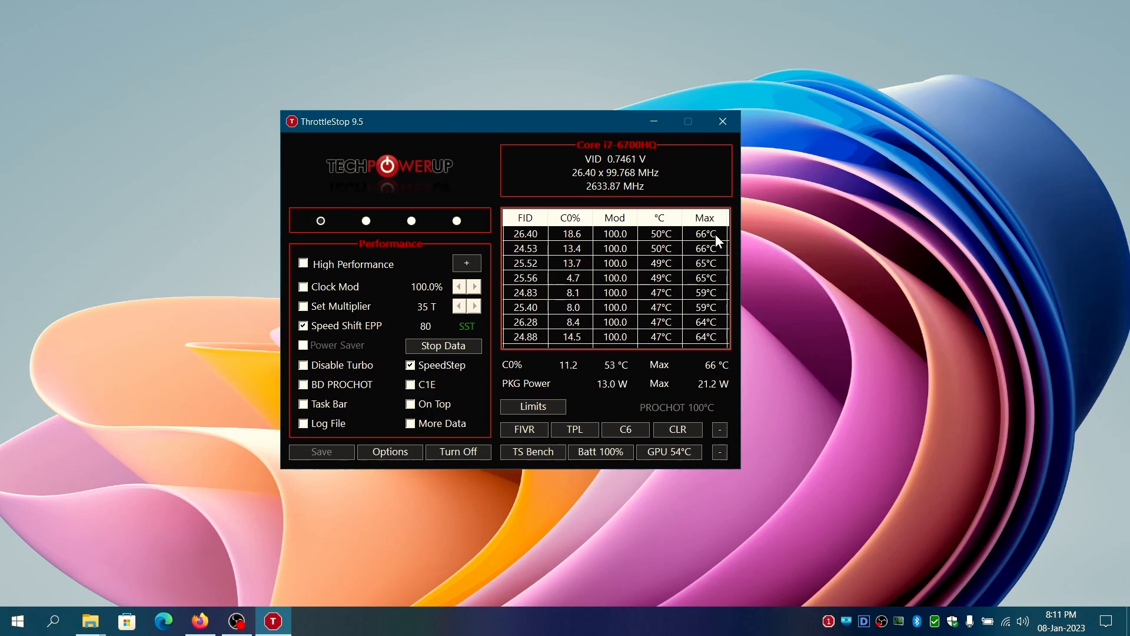
- Clear the recorded maximum readings and open the C States window beside the main window with its extended settings shown
{"action": "left_click", "coordinate": [676, 429]}
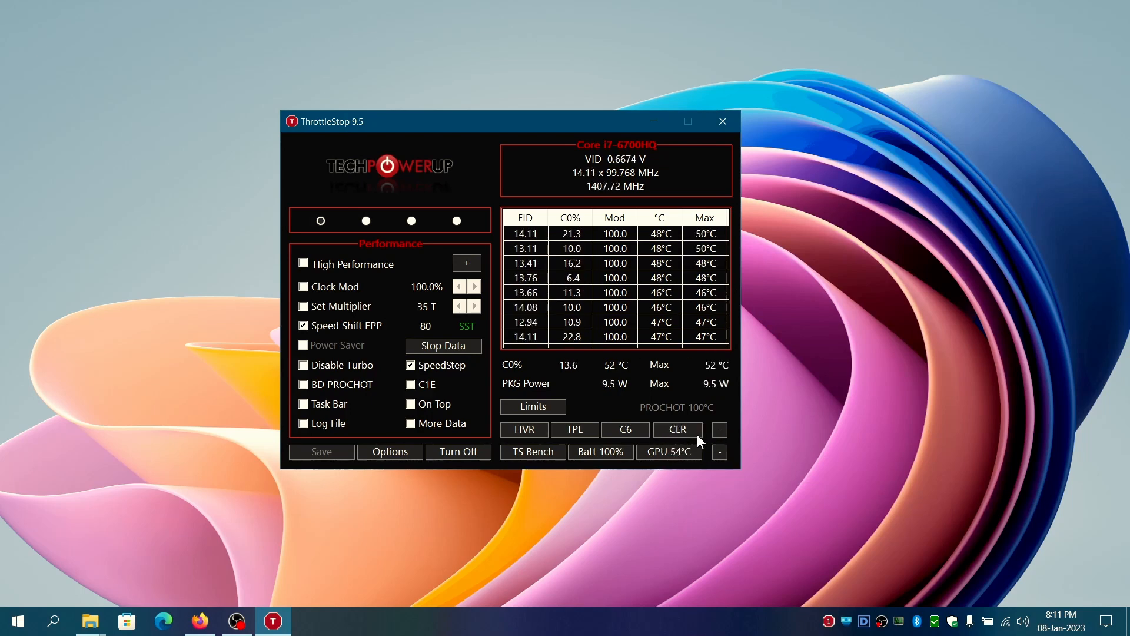
{"action": "left_click", "coordinate": [622, 429]}
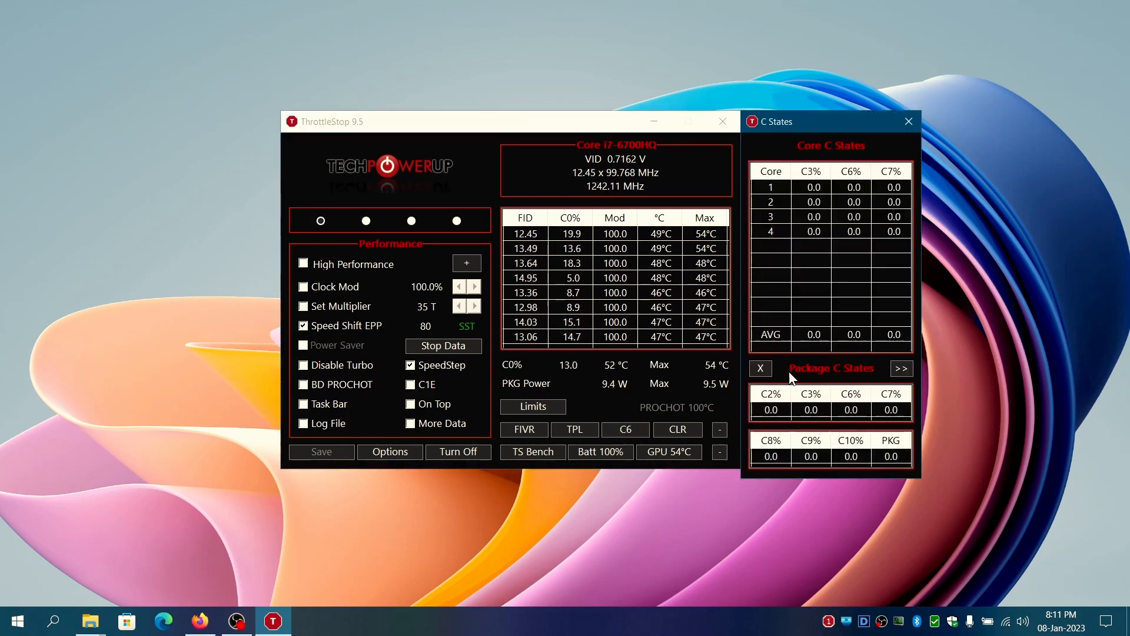
{"action": "left_click_drag", "start_coordinate": [607, 130], "coordinate": [525, 124]}
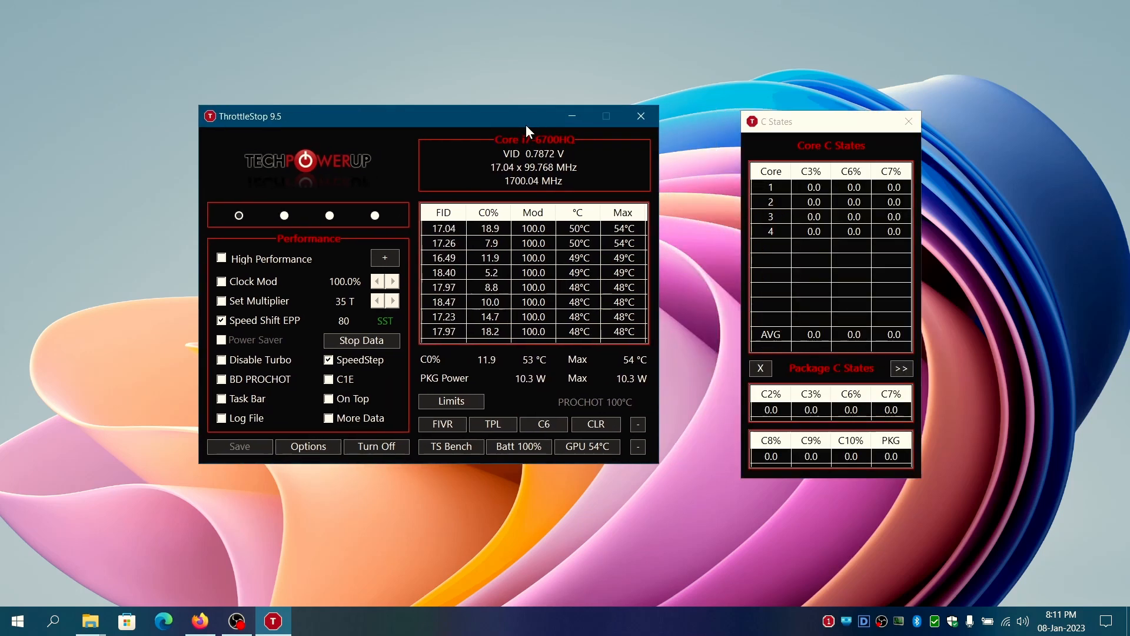
{"action": "left_click_drag", "start_coordinate": [778, 127], "coordinate": [694, 122]}
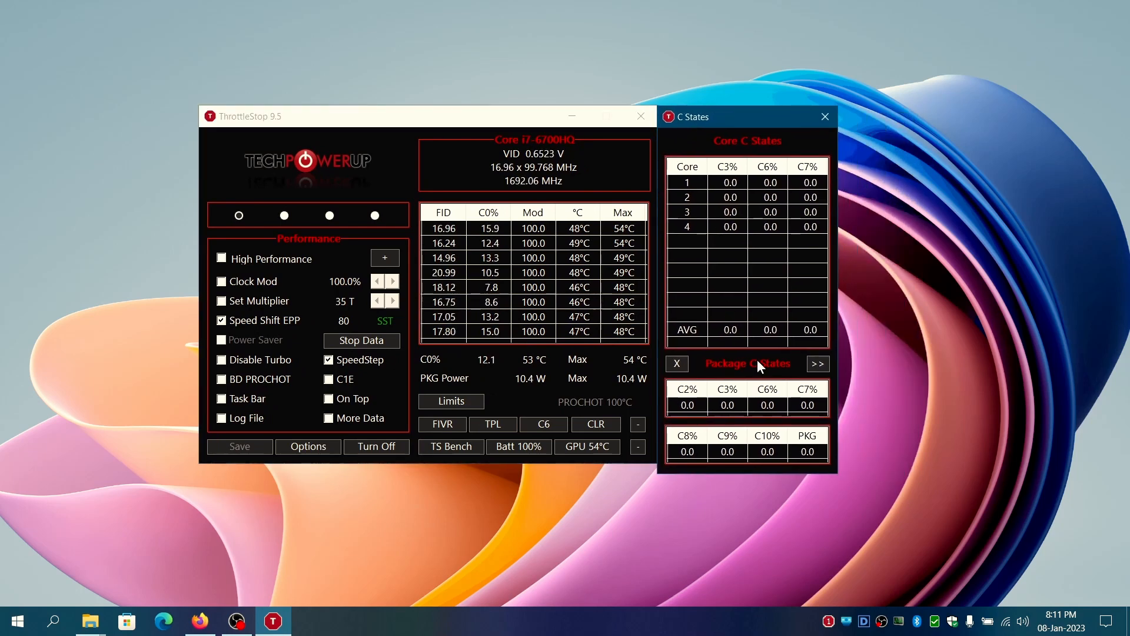
{"action": "left_click", "coordinate": [818, 363]}
{"action": "left_click_drag", "start_coordinate": [790, 127], "coordinate": [791, 123]}
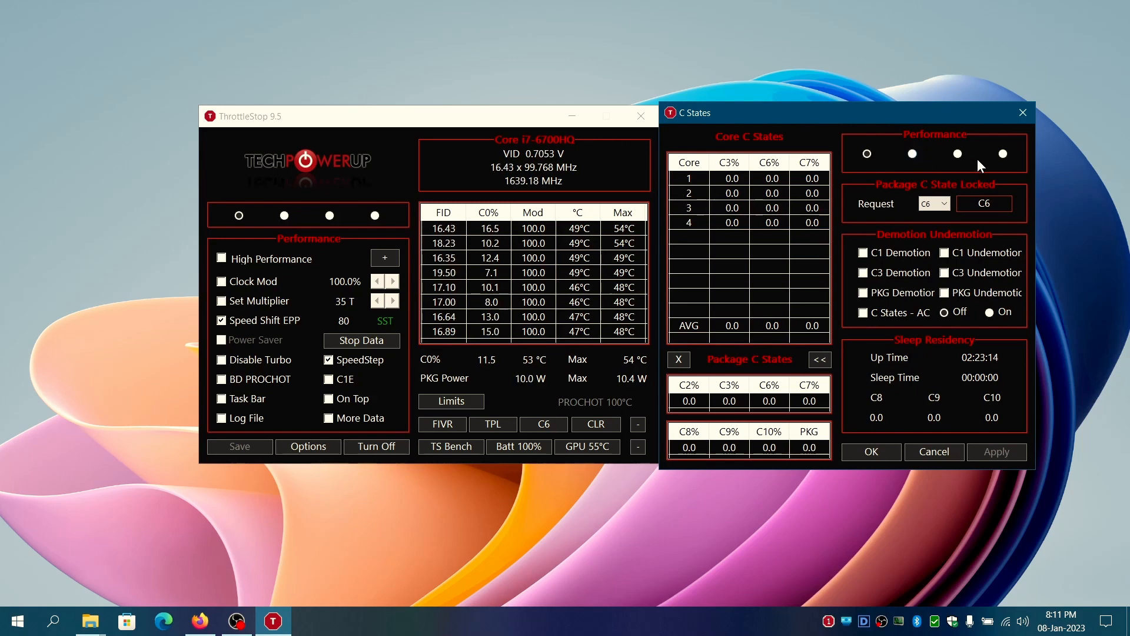
- Review the C state settings of the Internet, Battery and Performance profiles
{"action": "left_click", "coordinate": [958, 154]}
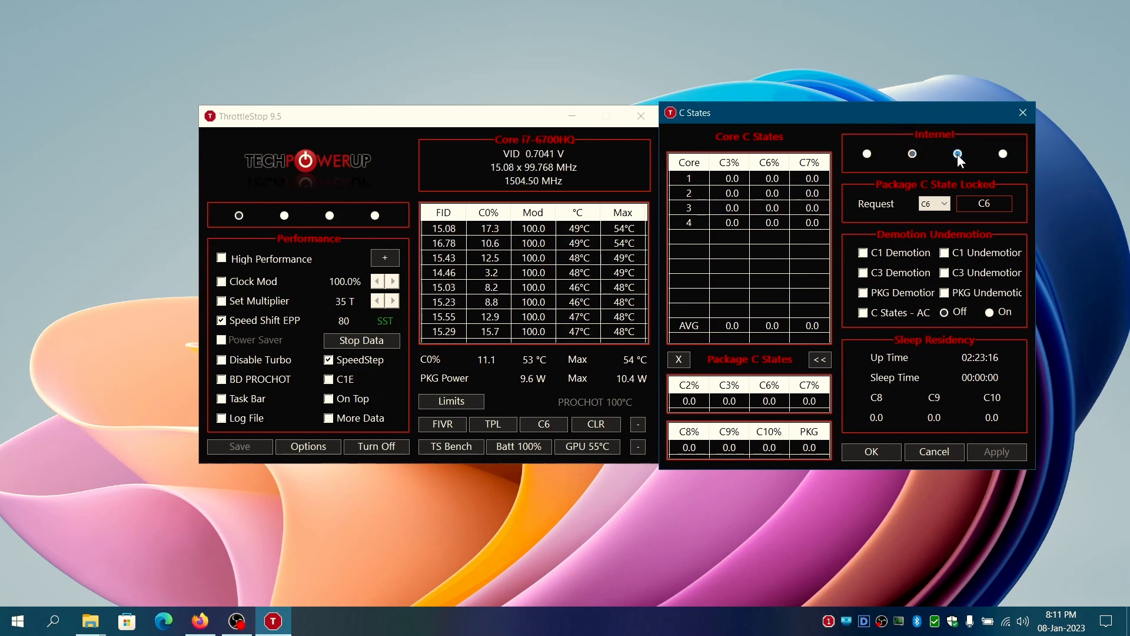
{"action": "left_click", "coordinate": [1002, 155]}
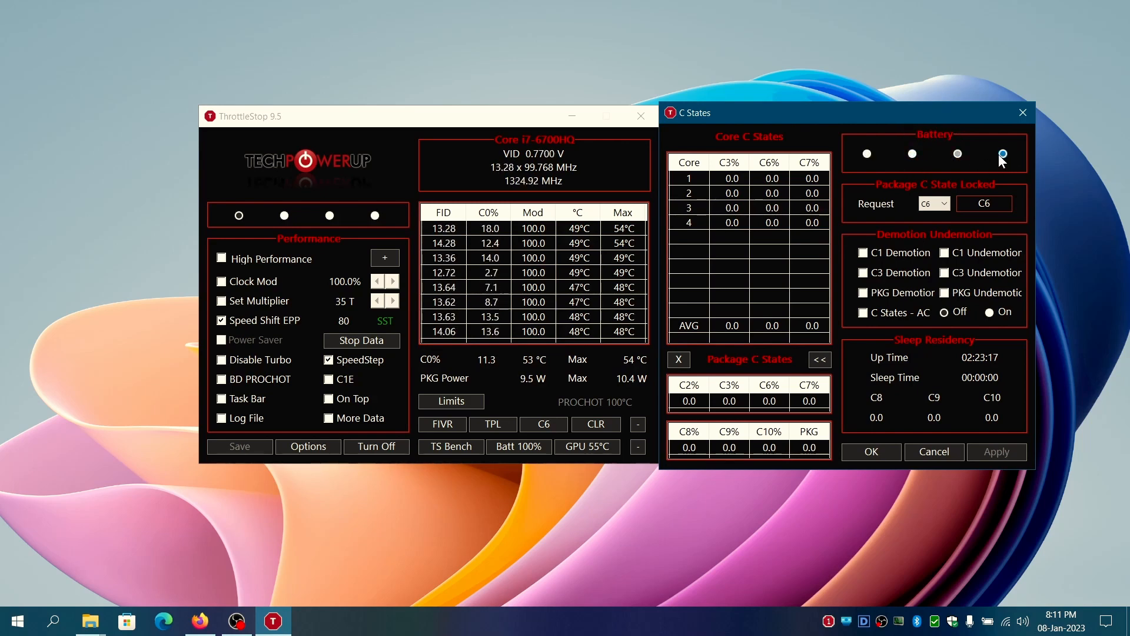
{"action": "left_click", "coordinate": [865, 154]}
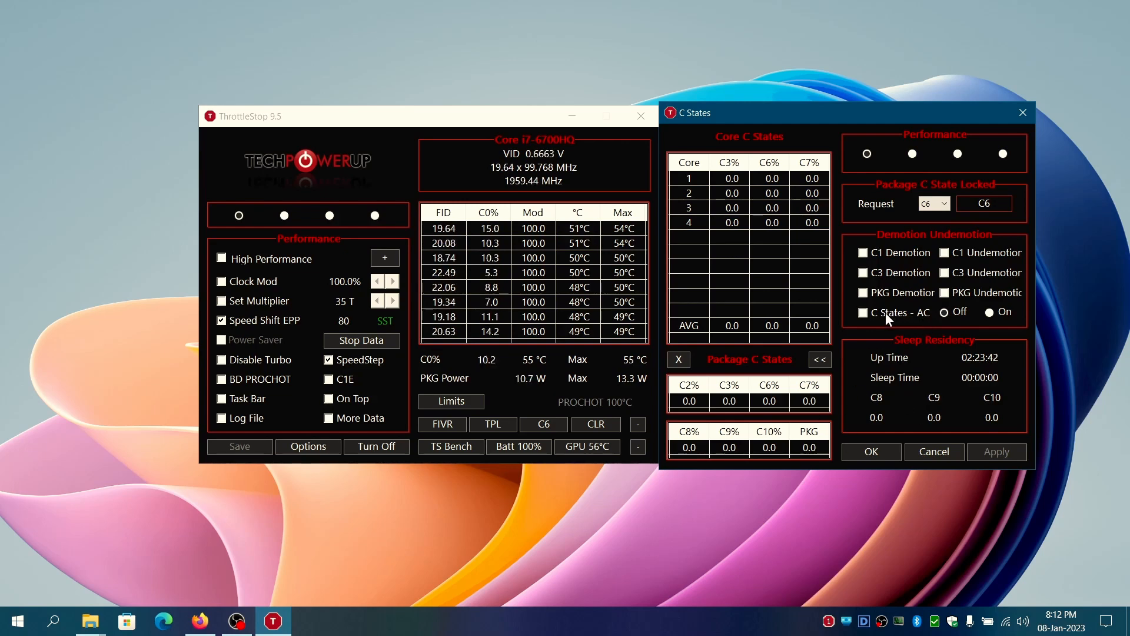
{"action": "mouse_move", "coordinate": [743, 119]}
{"action": "left_mouse_down"}
{"action": "mouse_move", "coordinate": [753, 131]}
{"action": "mouse_move", "coordinate": [744, 121]}
{"action": "left_mouse_up"}
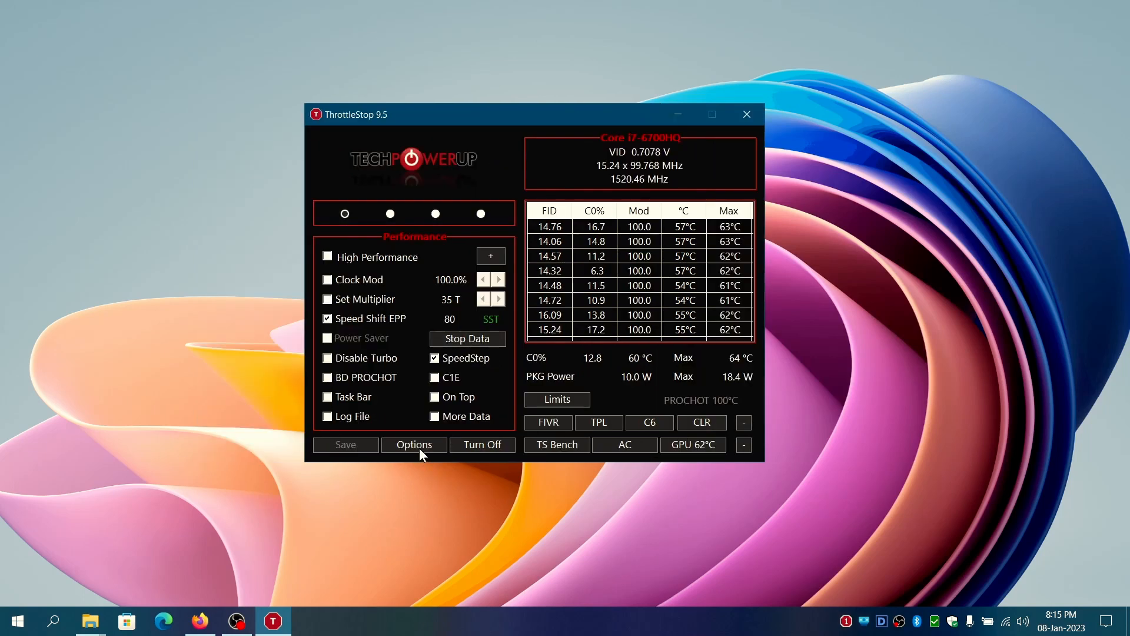
- Review the program options, including default profiles and miscellaneous settings, and leave them without changes
{"action": "left_click", "coordinate": [419, 447]}
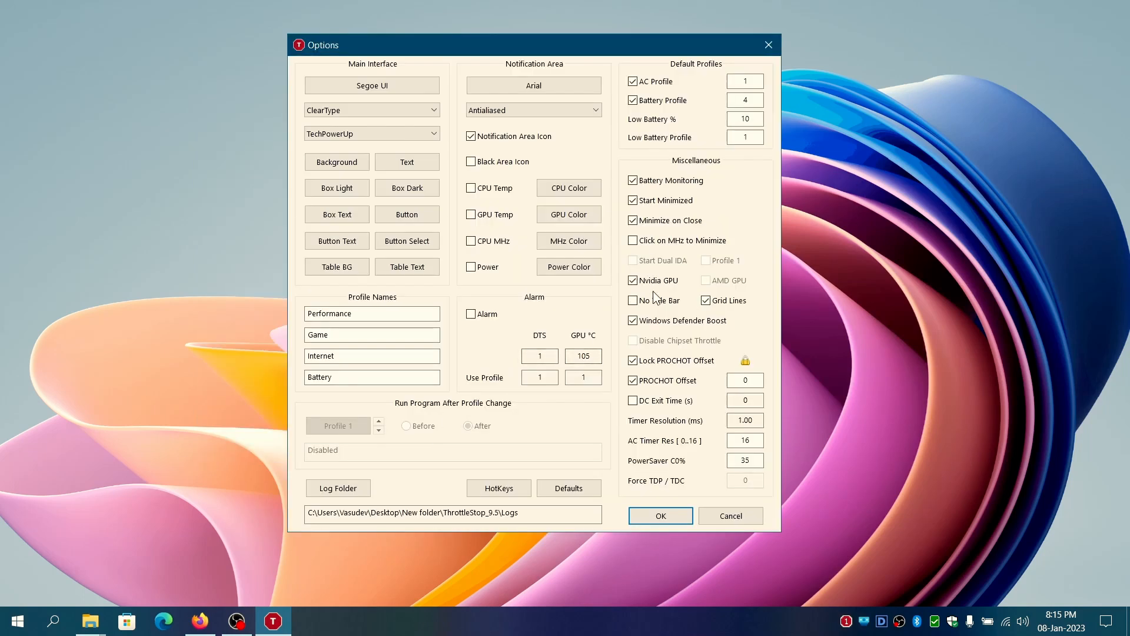
{"action": "left_click", "coordinate": [723, 518]}
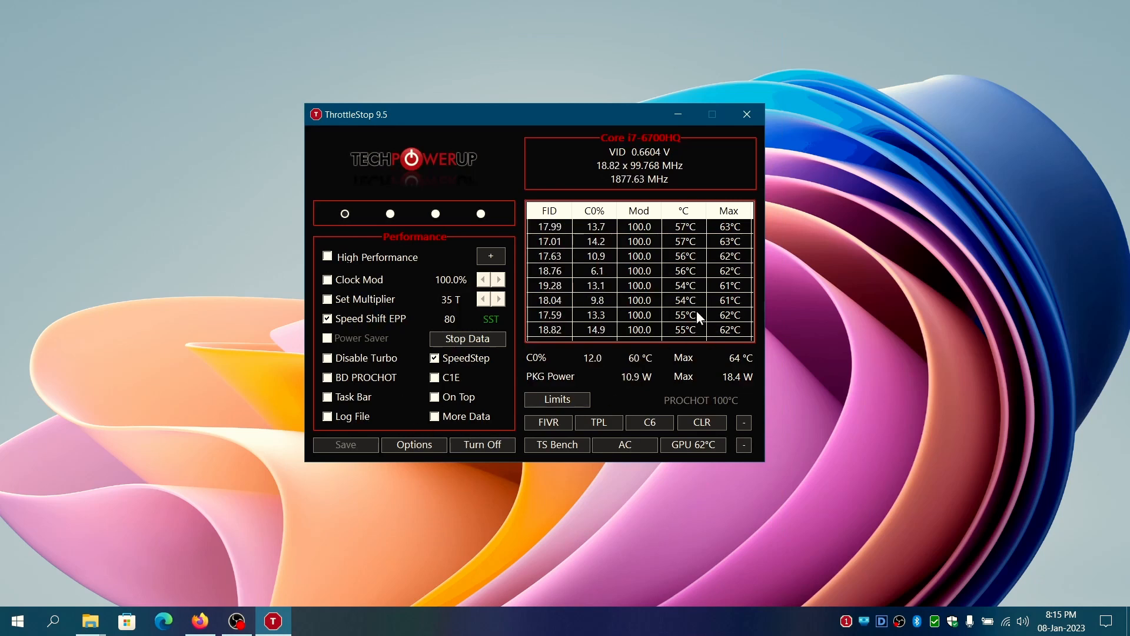
{"action": "key", "text": "super"}
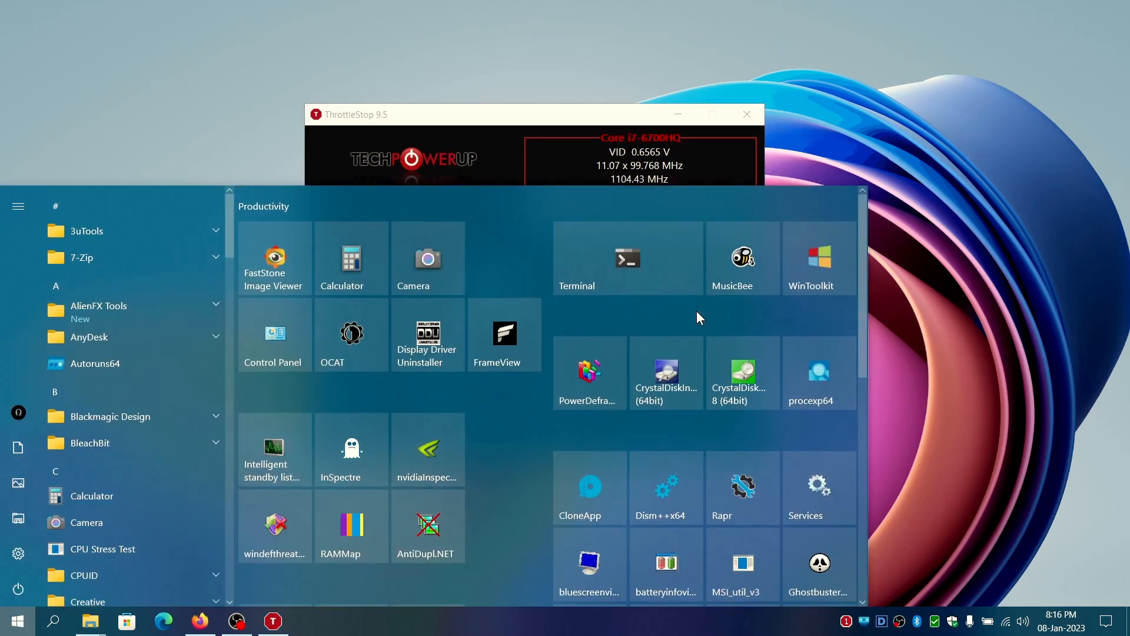
{"action": "type", "text": "task"}
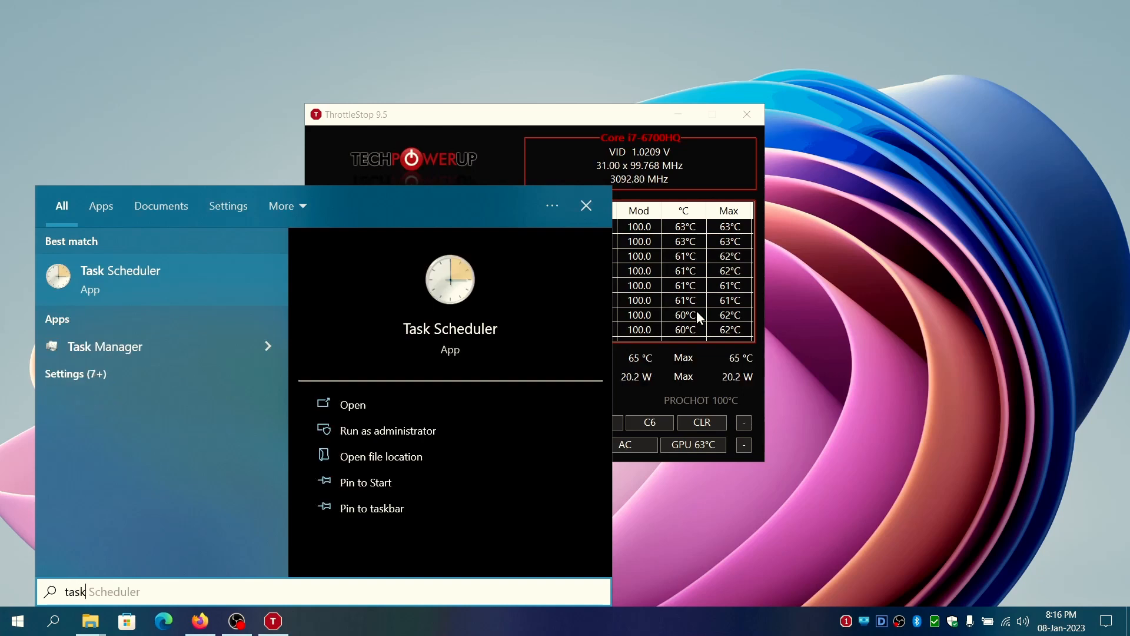
{"action": "key", "text": "Return"}
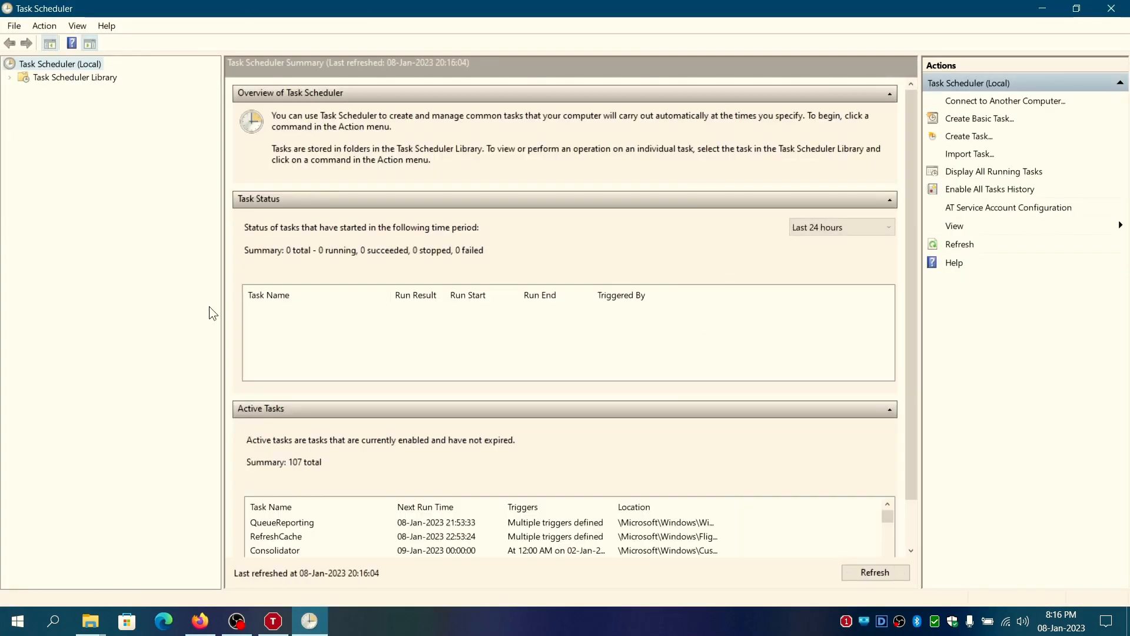
{"action": "key", "text": "super"}
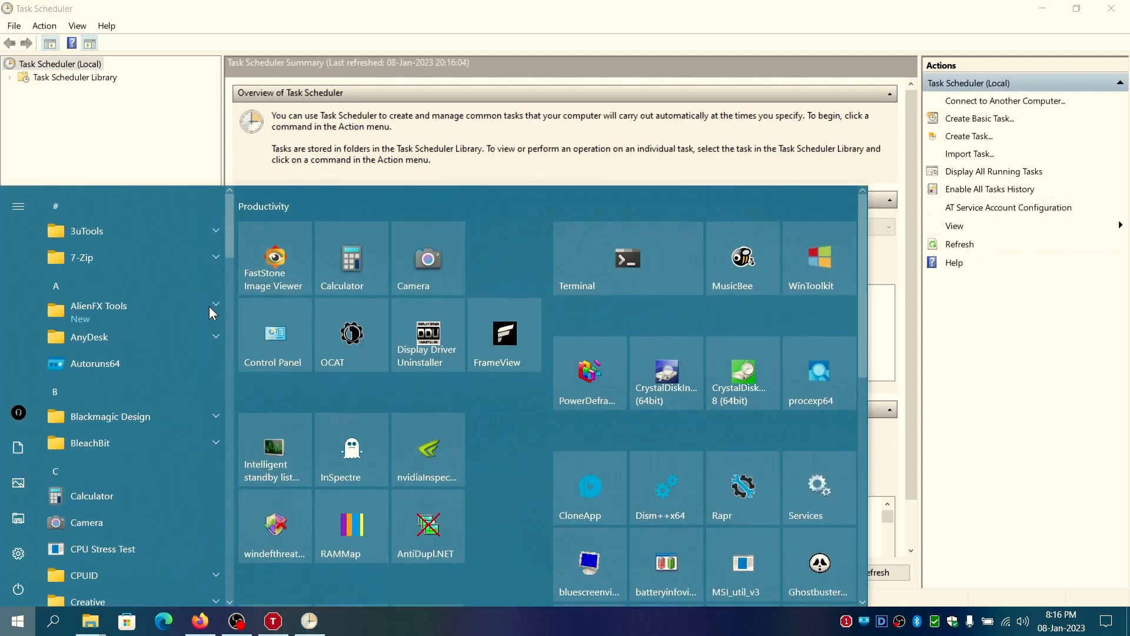
{"action": "left_click", "coordinate": [1125, 11]}
- Find and open Windows Task Scheduler and display the tasks in the Task Scheduler Library
{"action": "key", "text": "super"}
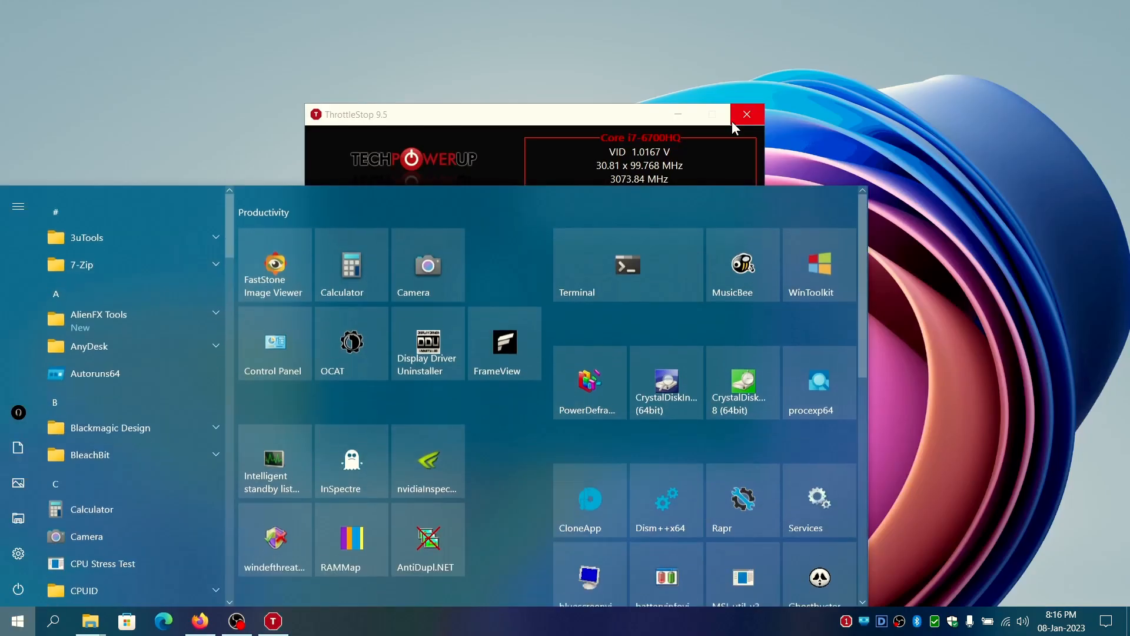
{"action": "type", "text": "task sch"}
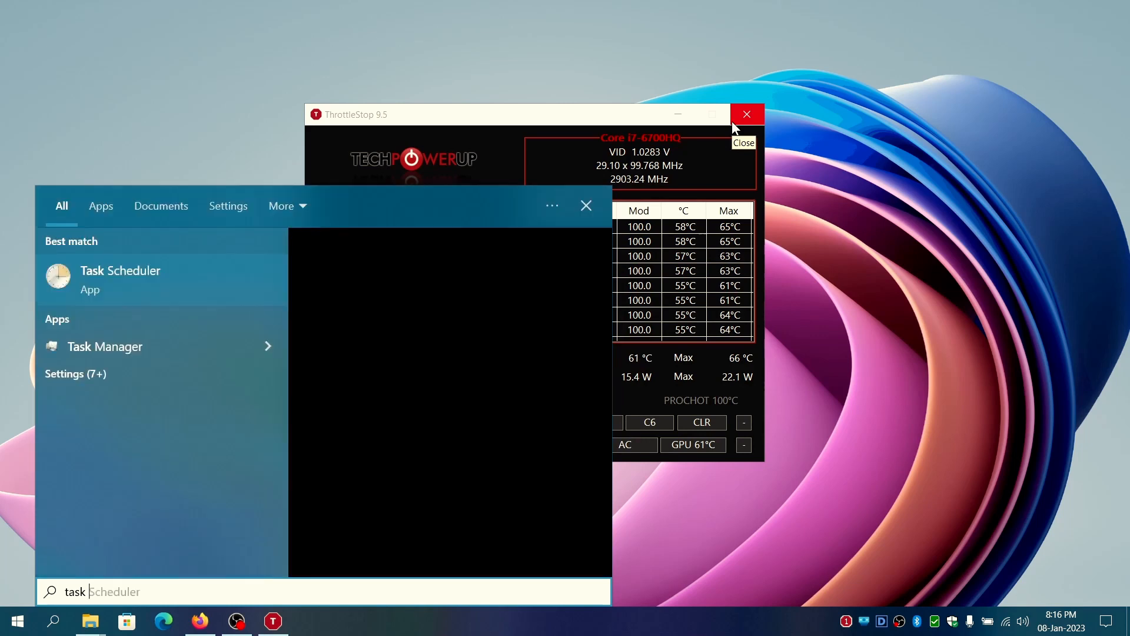
{"action": "key", "text": "Return"}
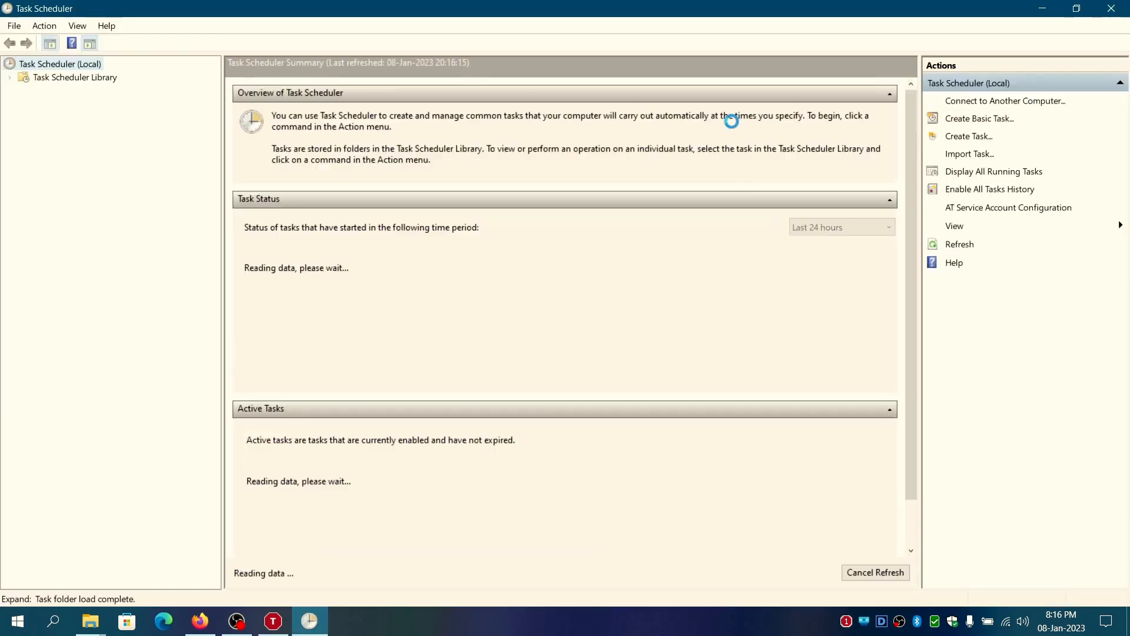
{"action": "left_click", "coordinate": [58, 78]}
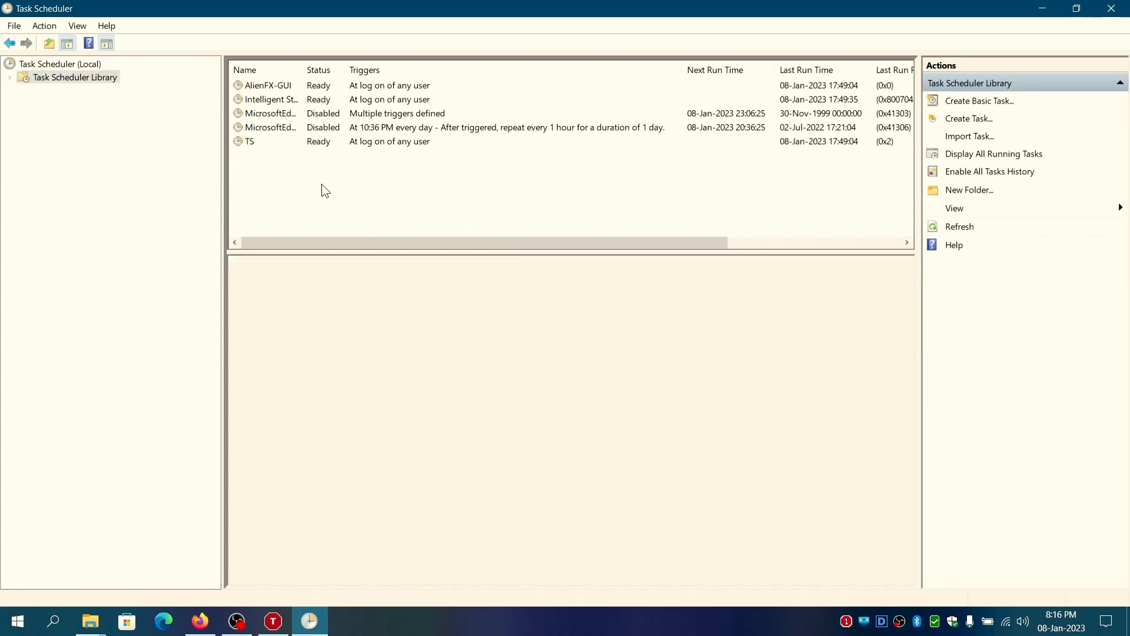
- Start a new basic task in the library and name it ThrottleStop_Task
{"action": "right_click", "coordinate": [393, 184]}
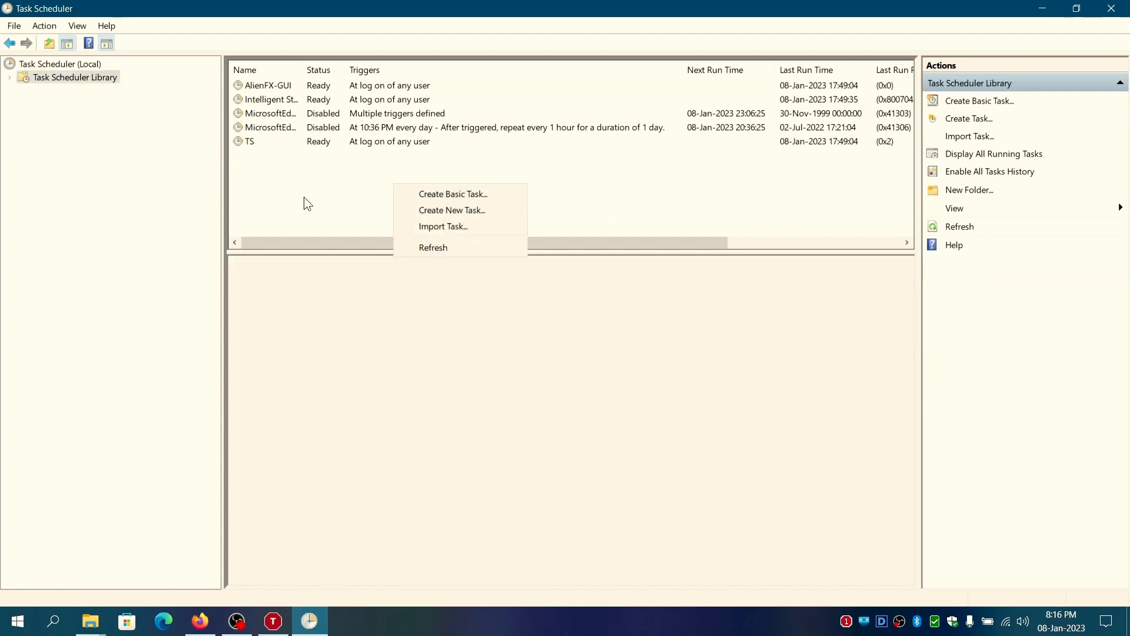
{"action": "left_click", "coordinate": [441, 194]}
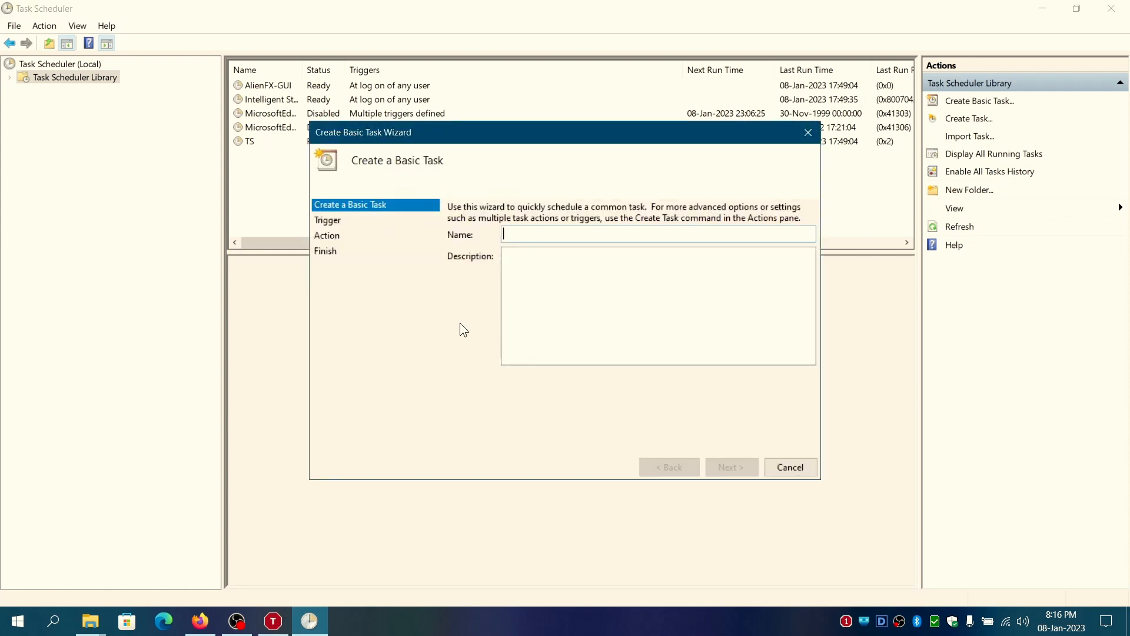
{"action": "type", "text": "ThrottleTas"}
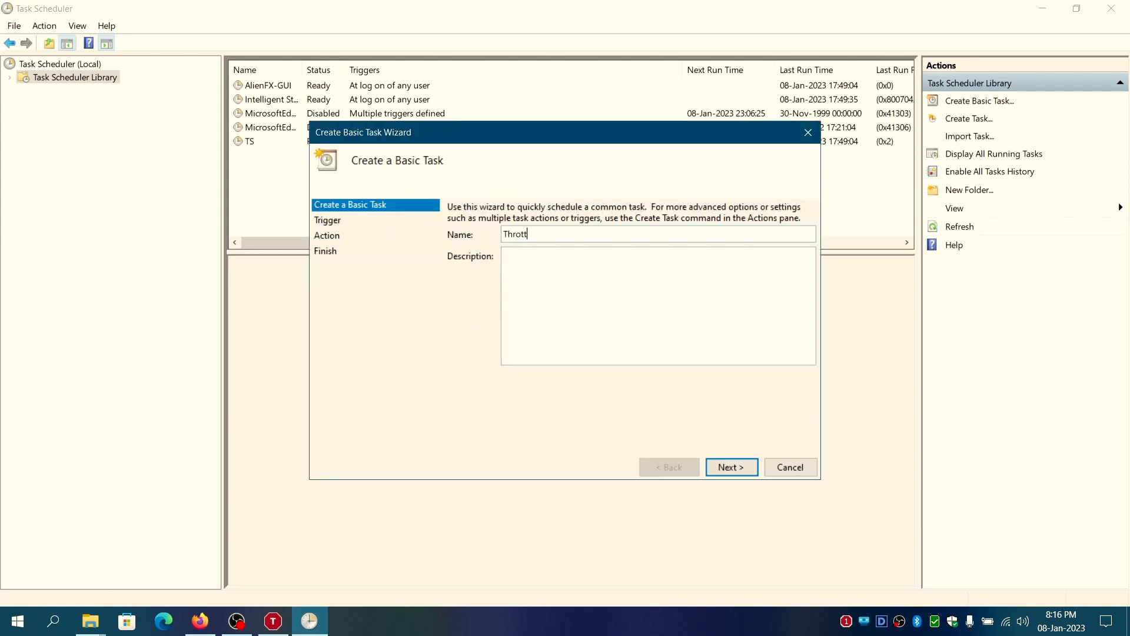
{"action": "key", "text": "BackSpace"}
{"action": "key", "text": "BackSpace"}
{"action": "key", "text": "BackSpace"}
{"action": "type", "text": "Stop_Task"}
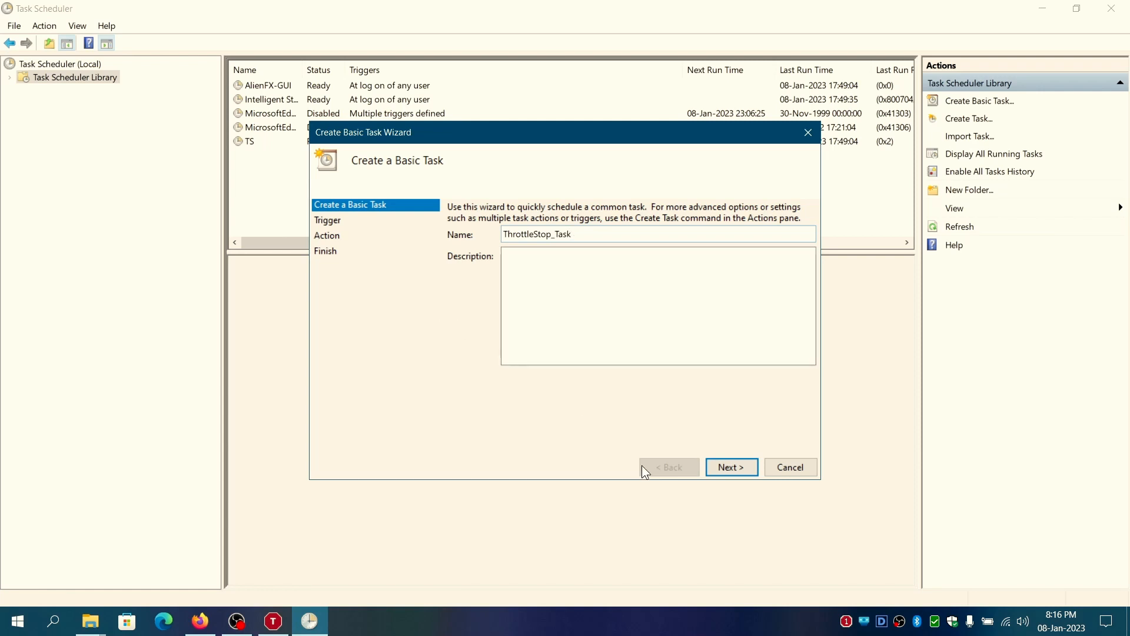
{"action": "left_click", "coordinate": [727, 468]}
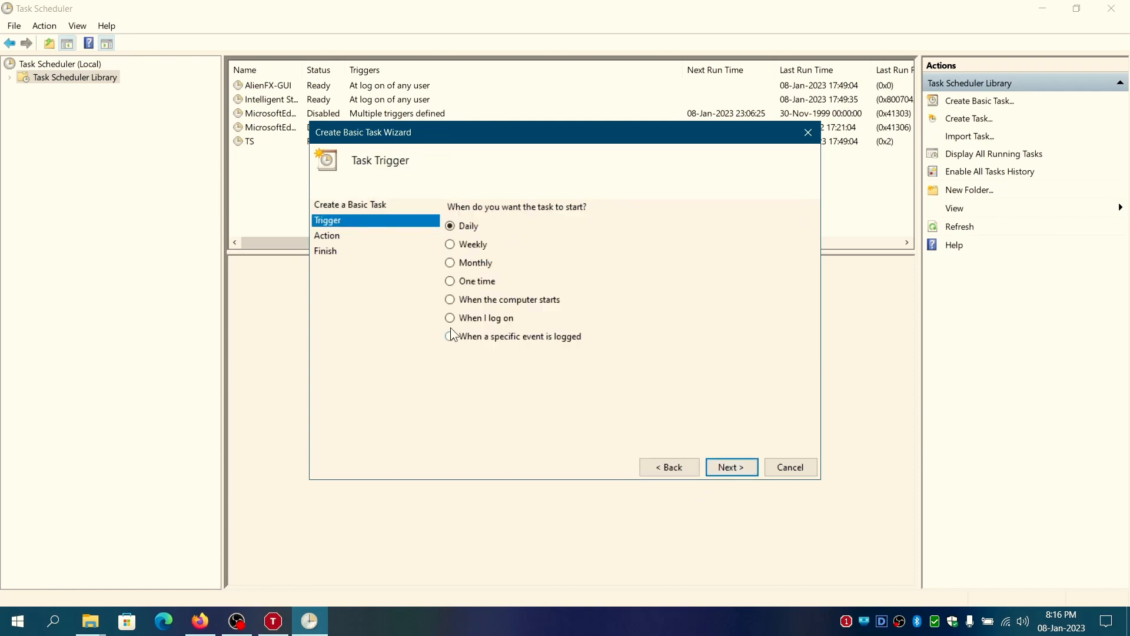
- Set the task's trigger to "When I log on" and its action to "Start a program"
{"action": "left_click", "coordinate": [489, 324]}
{"action": "left_click", "coordinate": [723, 468]}
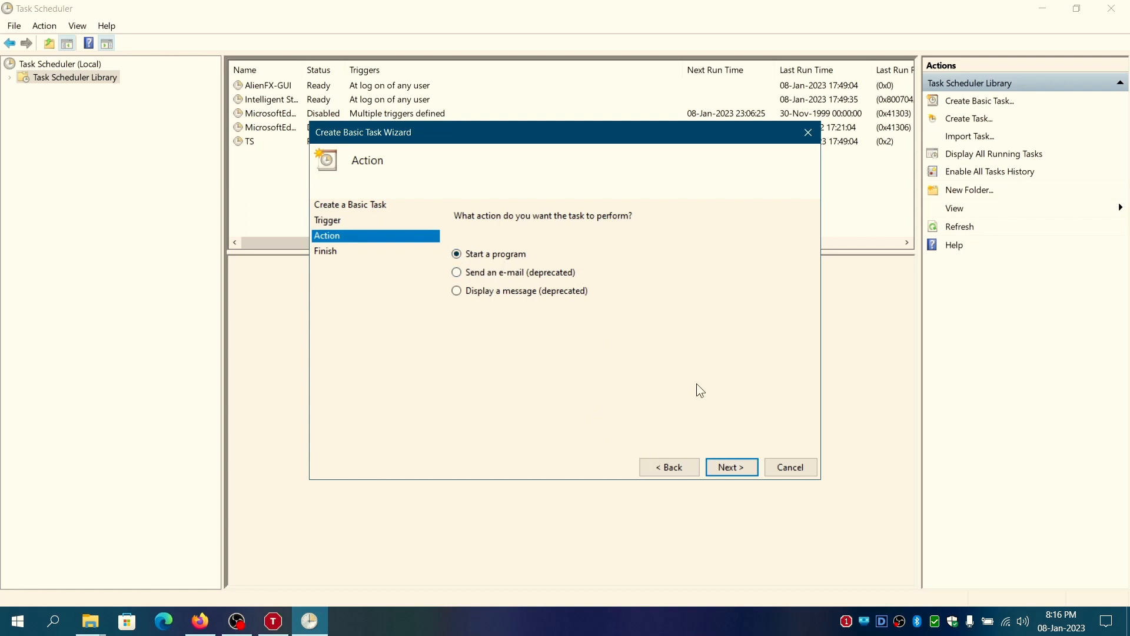
{"action": "left_click", "coordinate": [741, 467]}
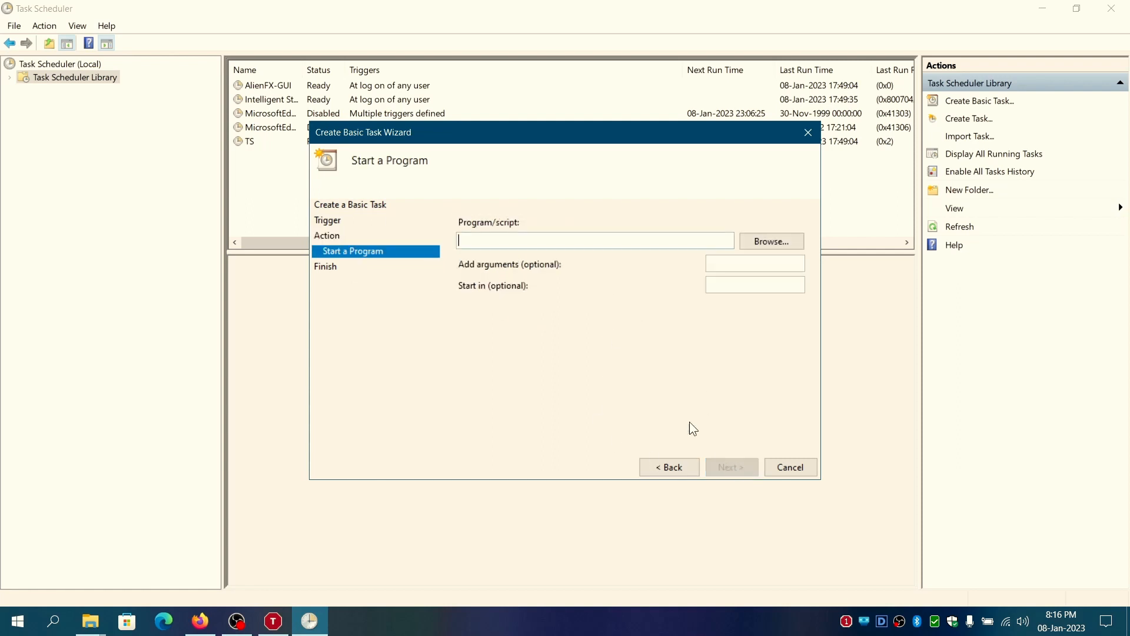
- Select ThrottleStop.exe from the ThrottleStop_9.5 folder as the program and finish the wizard with the task's Properties dialog opening
{"action": "left_click", "coordinate": [768, 243]}
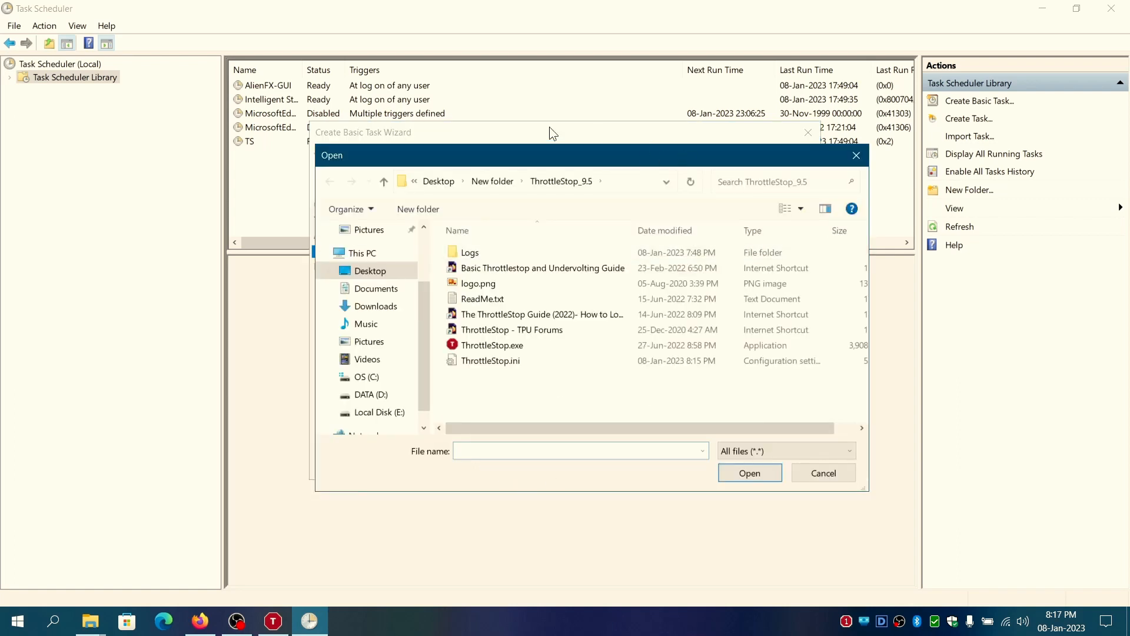
{"action": "double_click", "coordinate": [504, 349]}
{"action": "left_click", "coordinate": [726, 470]}
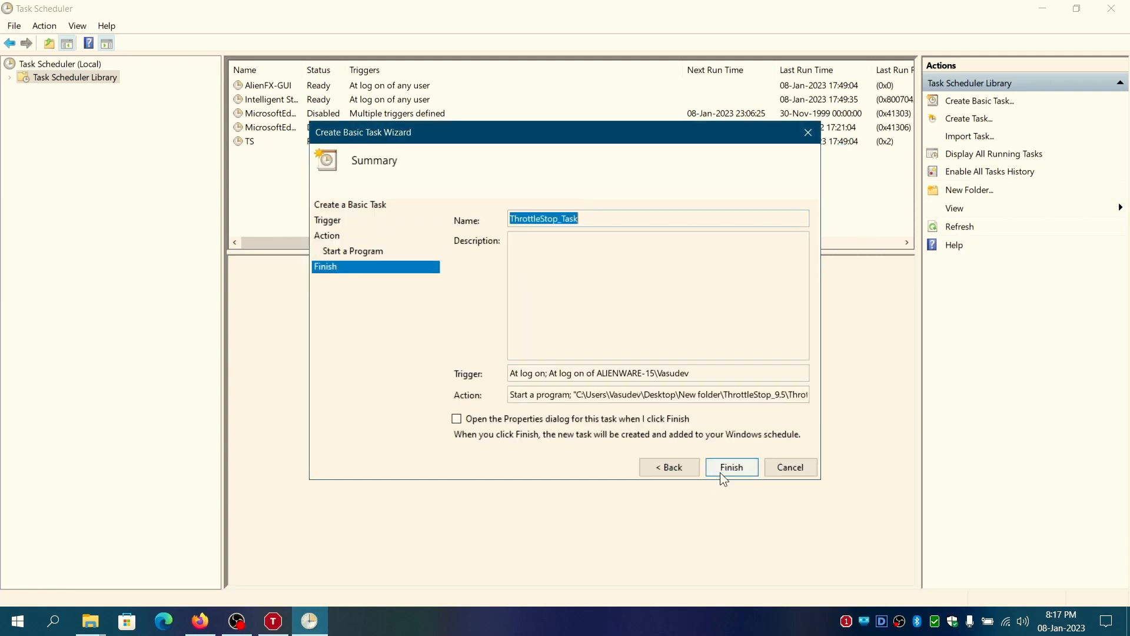
{"action": "left_click", "coordinate": [471, 418]}
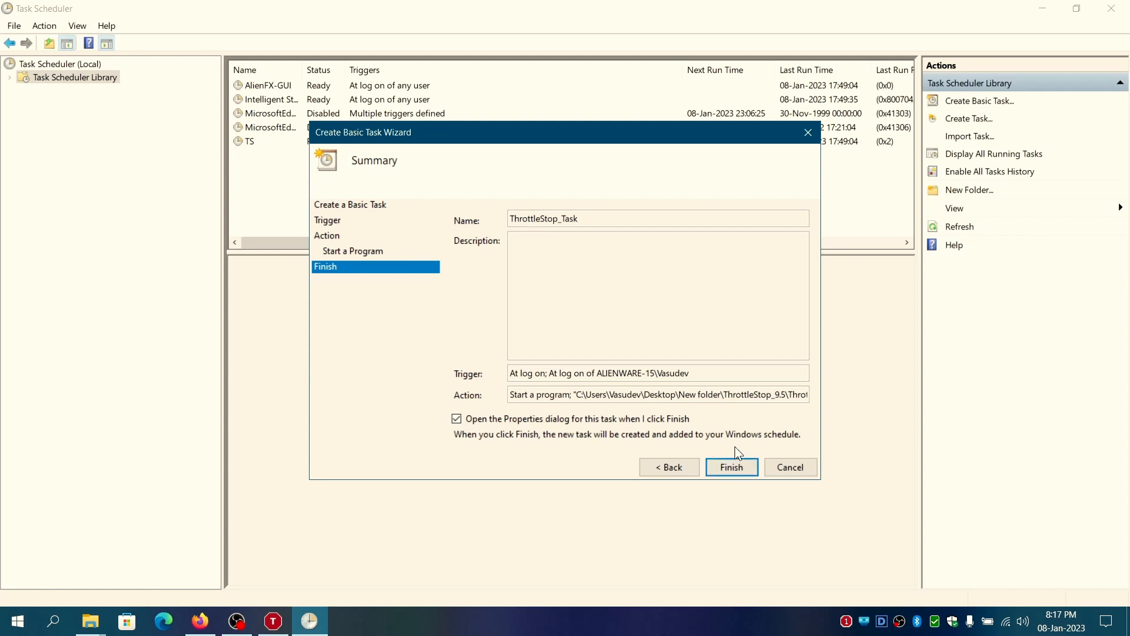
{"action": "left_click", "coordinate": [736, 467]}
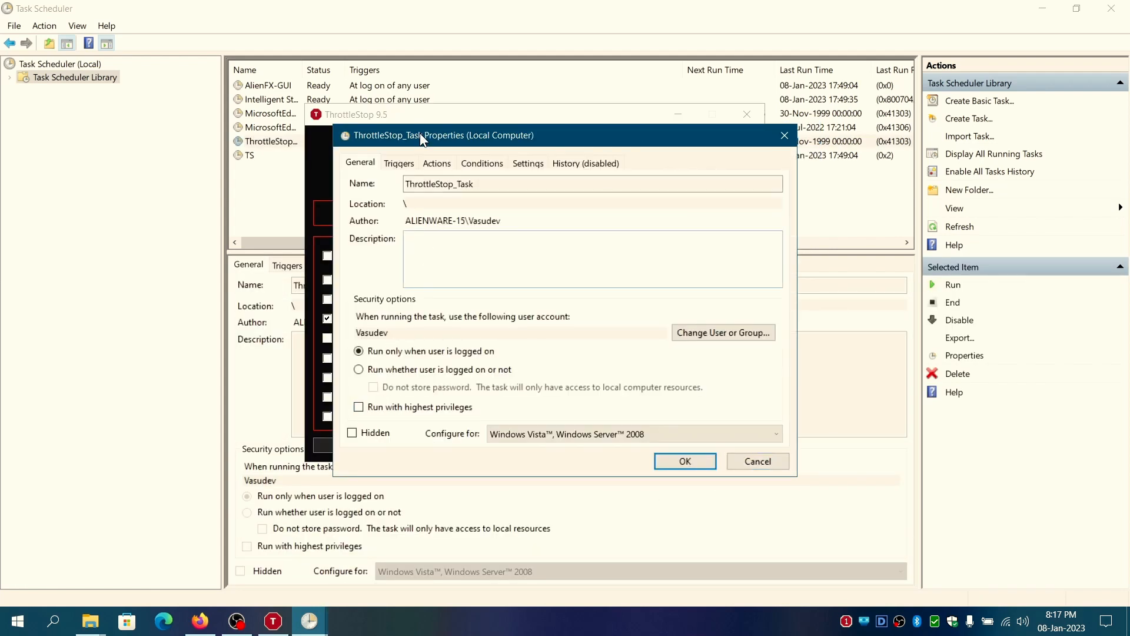
- Make ThrottleStop_Task run with highest privileges and configure it for Windows 10
{"action": "left_click_drag", "start_coordinate": [422, 135], "coordinate": [428, 102]}
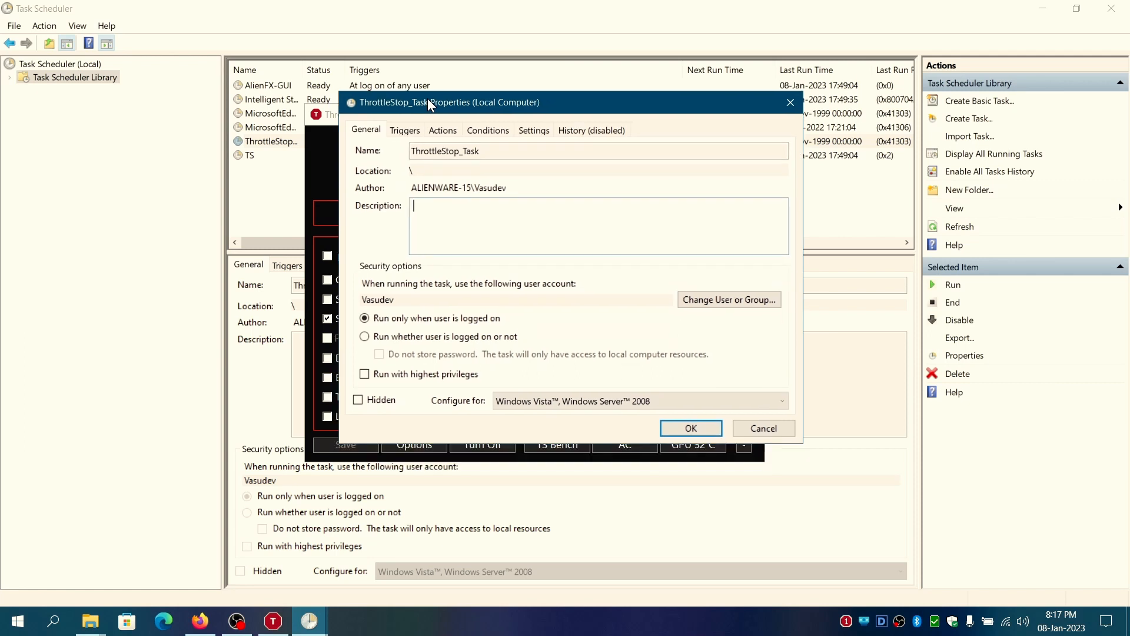
{"action": "left_click", "coordinate": [399, 376]}
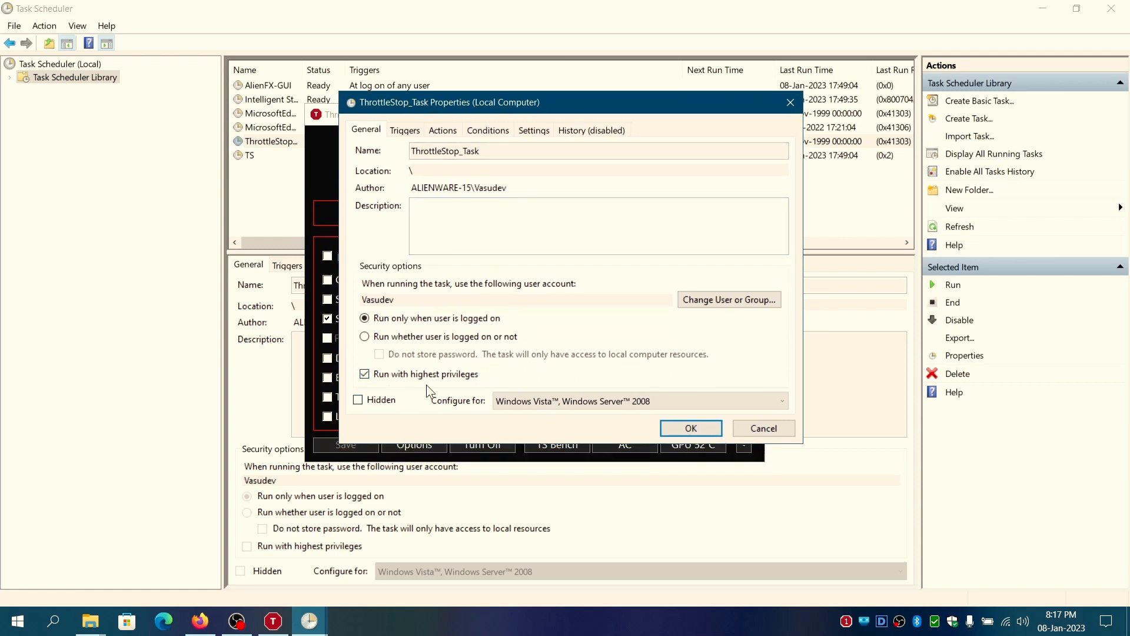
{"action": "left_click", "coordinate": [576, 401]}
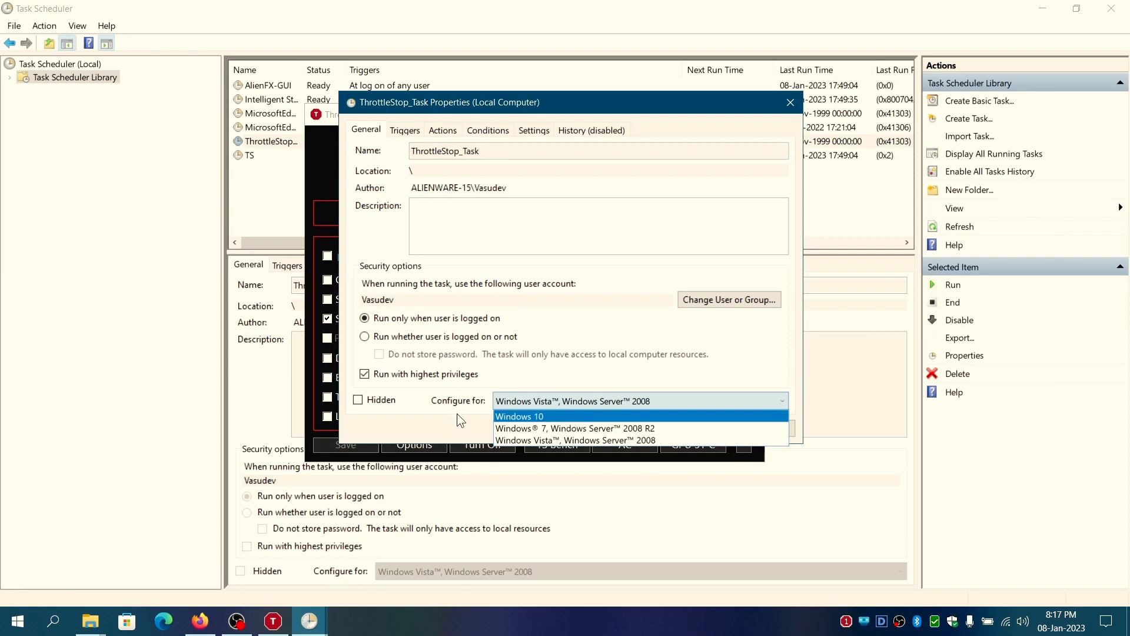
{"action": "left_click", "coordinate": [518, 416]}
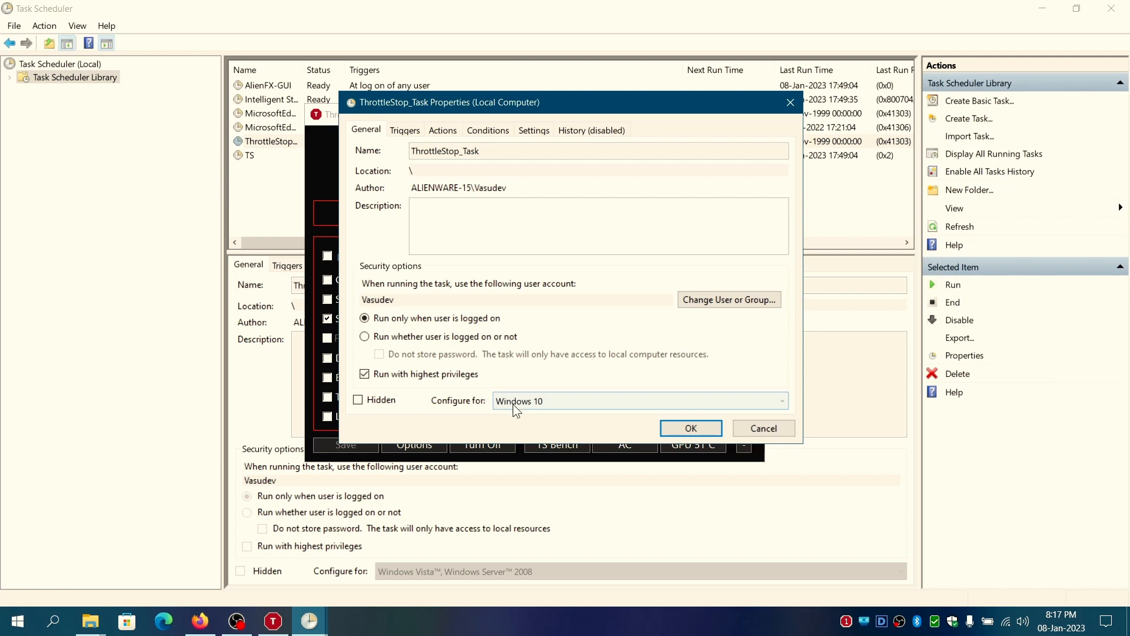
{"action": "left_click", "coordinate": [536, 401]}
{"action": "left_click", "coordinate": [535, 401]}
- Review ThrottleStop_Task's log-on trigger settings without changing them, and check its start-a-program action
{"action": "key", "text": "ctrl+Tab"}
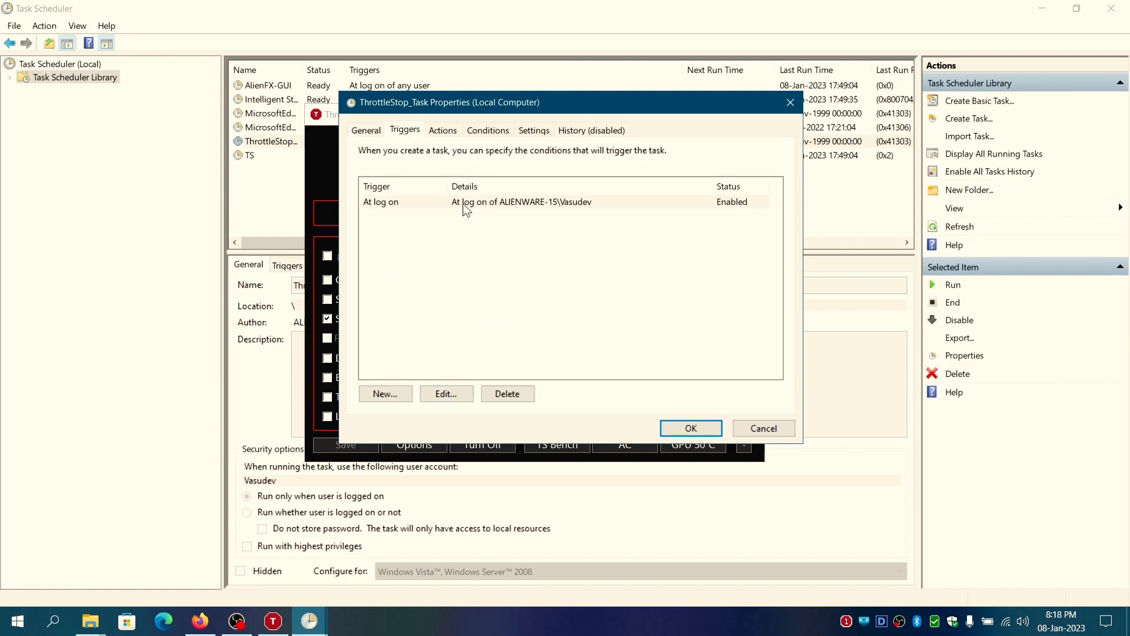
{"action": "left_click", "coordinate": [447, 395]}
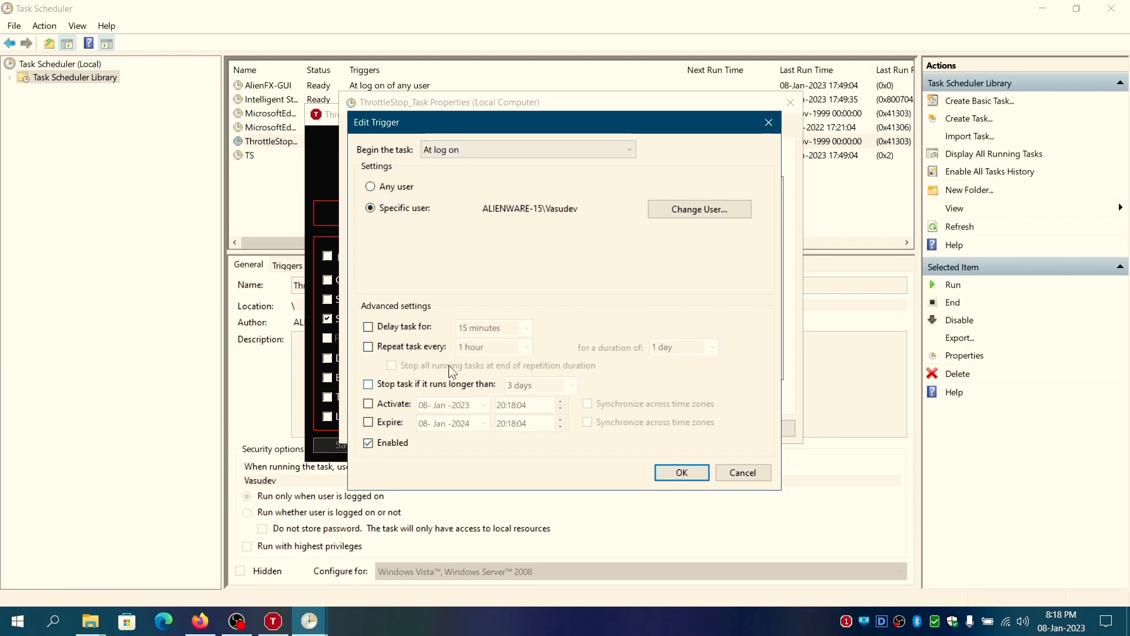
{"action": "left_click", "coordinate": [681, 476]}
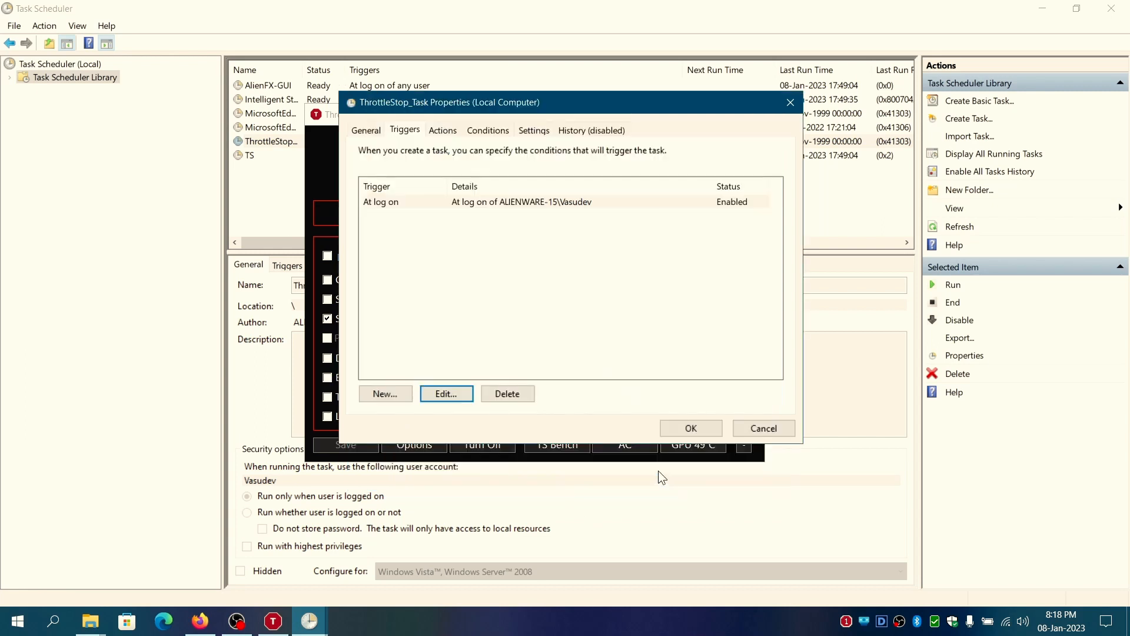
{"action": "left_click", "coordinate": [450, 133]}
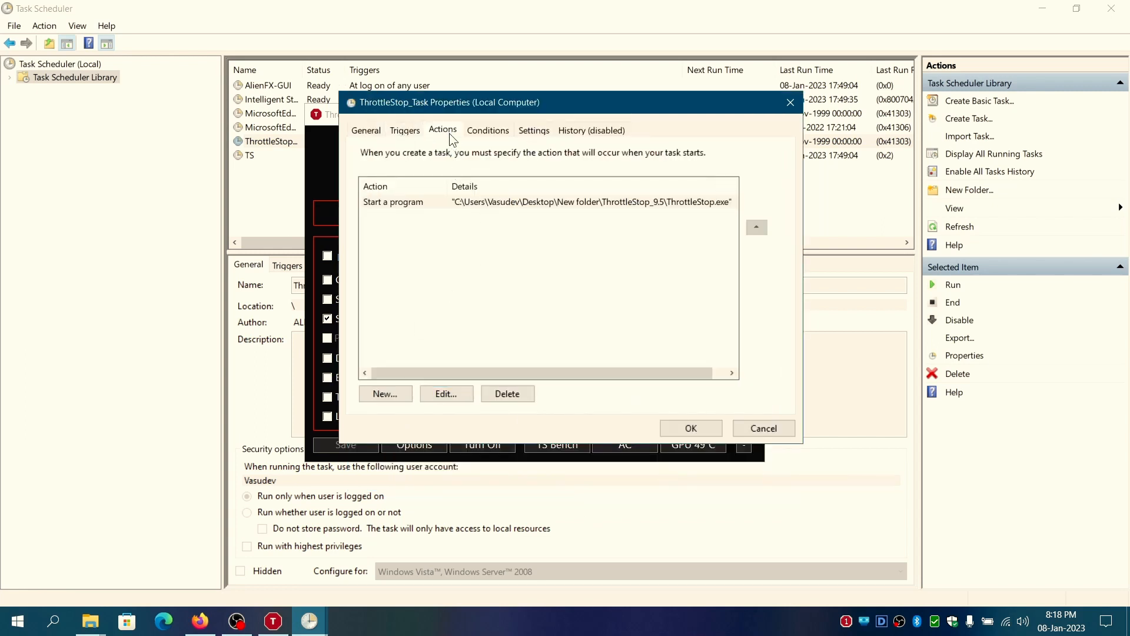
- Keep the task's start condition on AC power without stopping on battery power, check its additional settings and save the task properties
{"action": "left_click", "coordinate": [488, 131]}
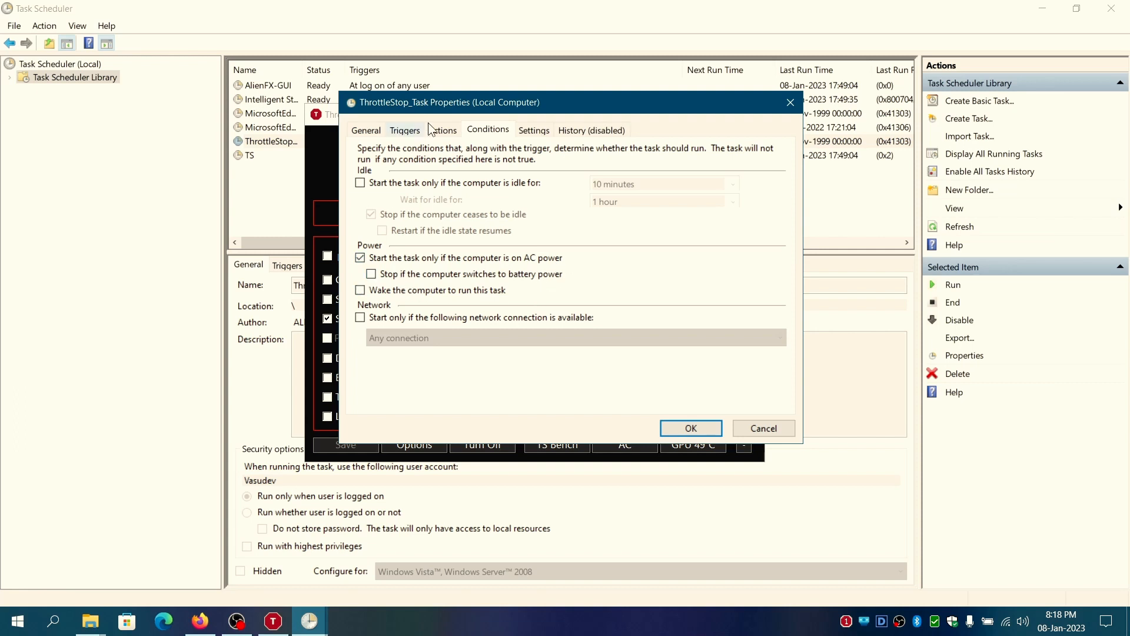
{"action": "left_click_drag", "start_coordinate": [489, 102], "coordinate": [582, 111]}
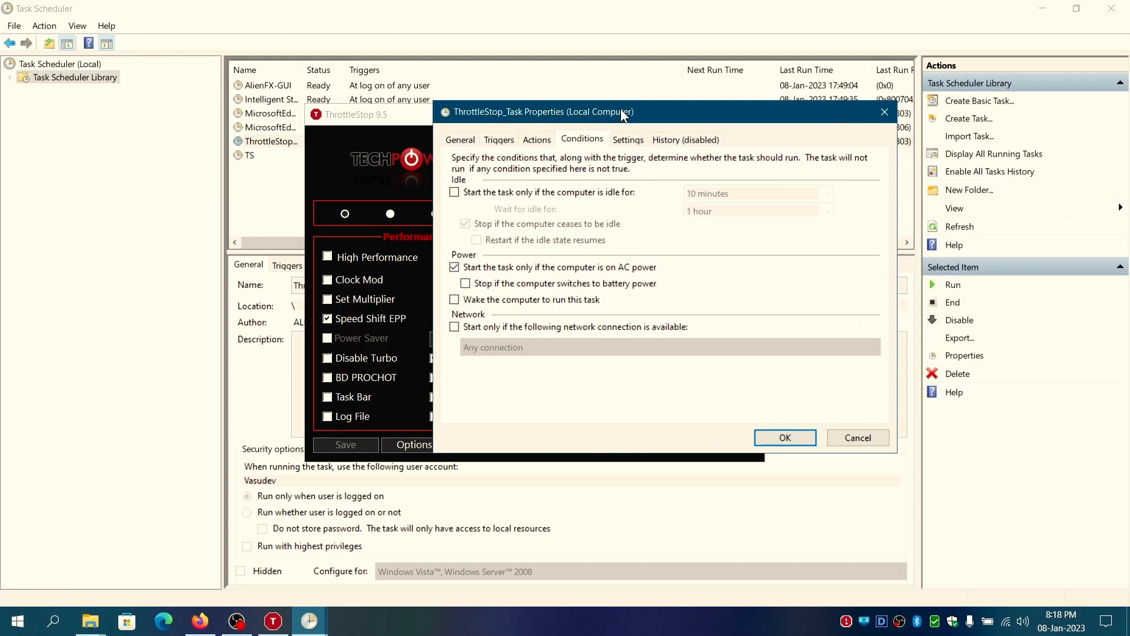
{"action": "left_click_drag", "start_coordinate": [621, 109], "coordinate": [517, 114]}
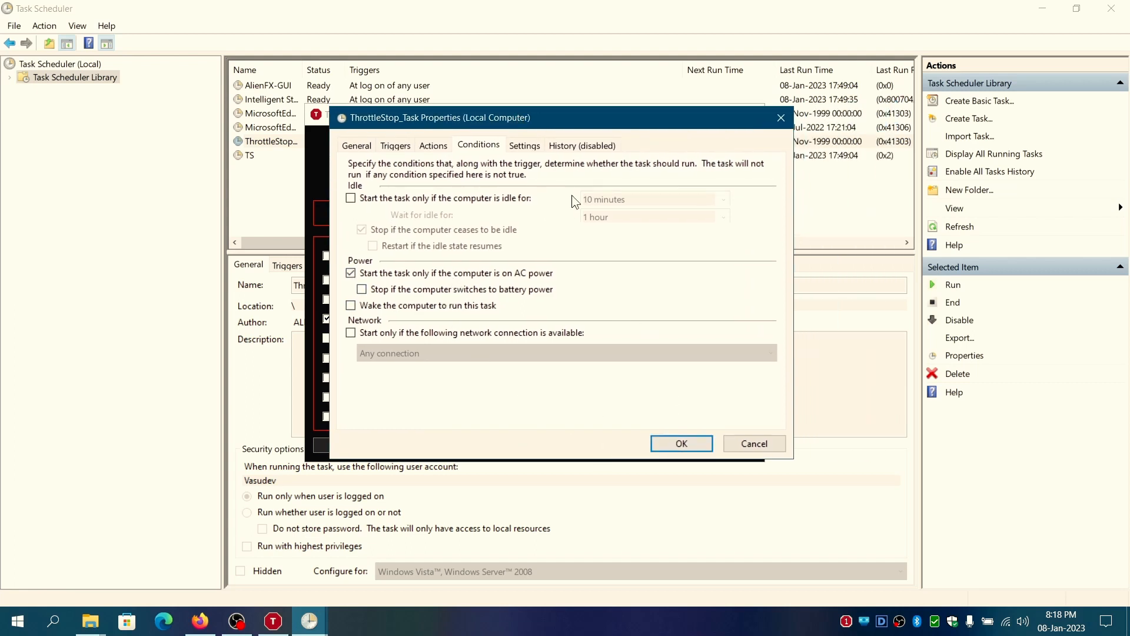
{"action": "left_click", "coordinate": [533, 147]}
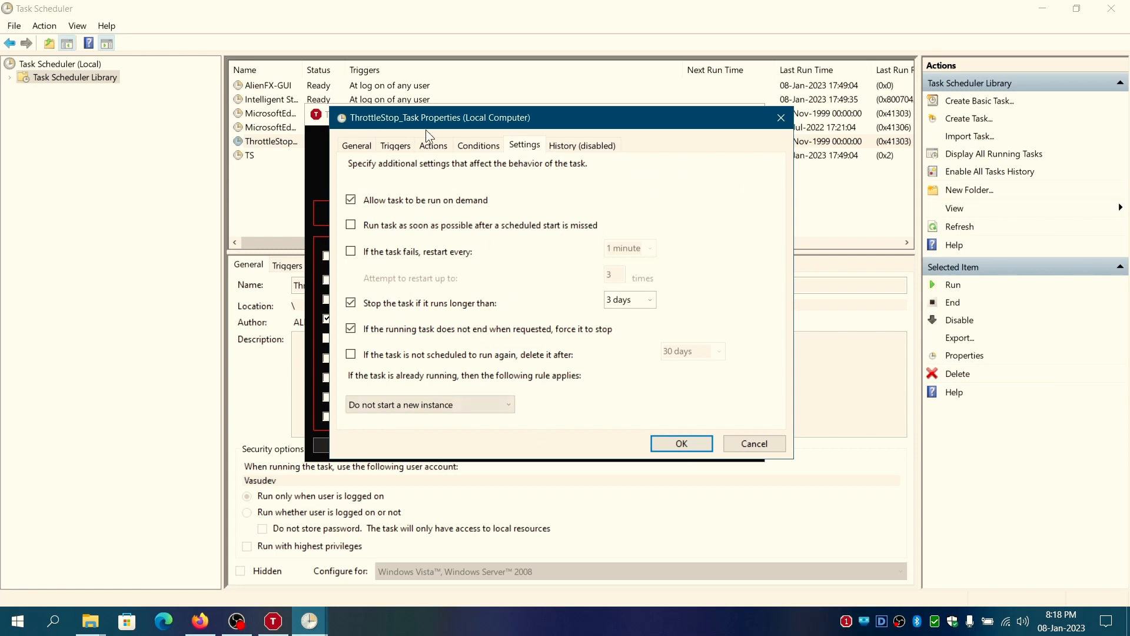
{"action": "left_click", "coordinate": [681, 443]}
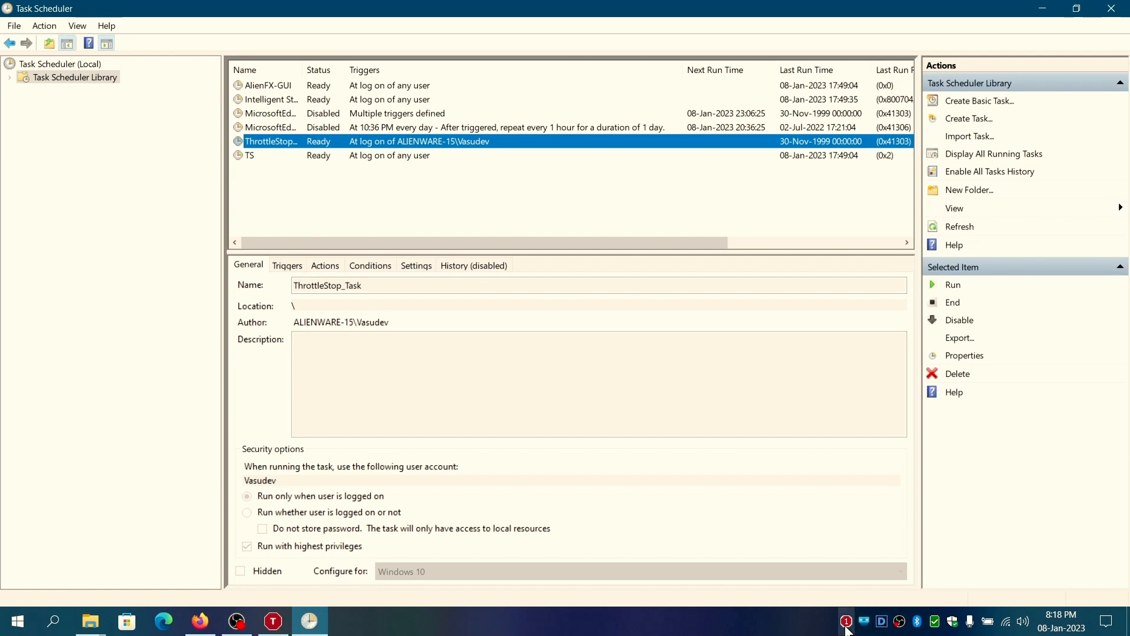
- Test ThrottleStop_Task by running it on demand, and bring up the window of the ThrottleStop instance it starts
{"action": "right_click", "coordinate": [304, 142]}
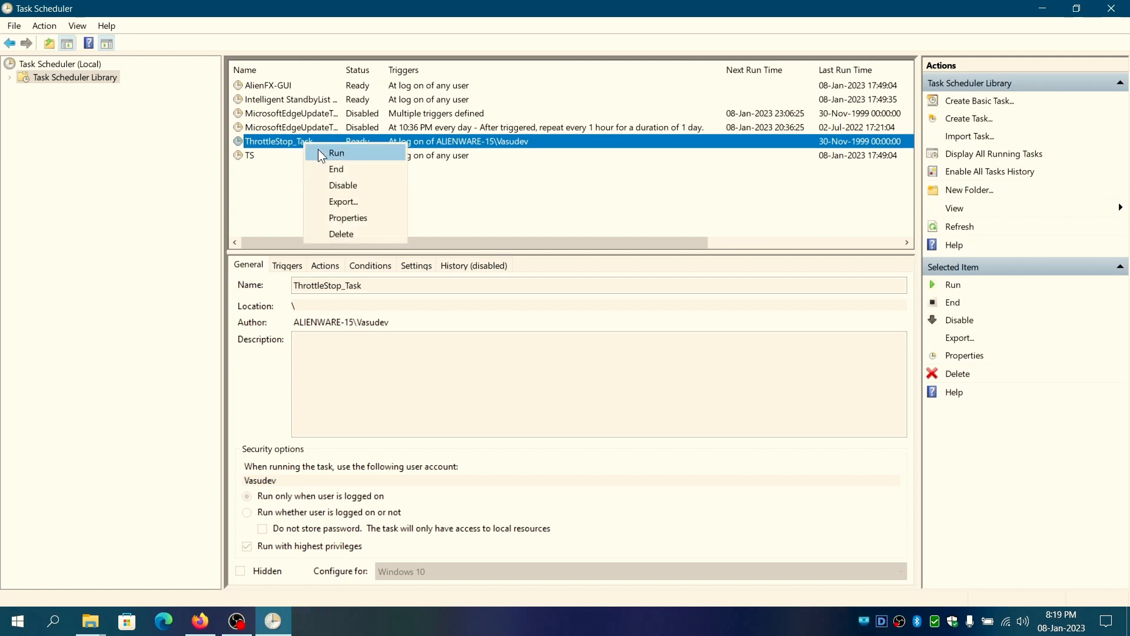
{"action": "left_click", "coordinate": [347, 152]}
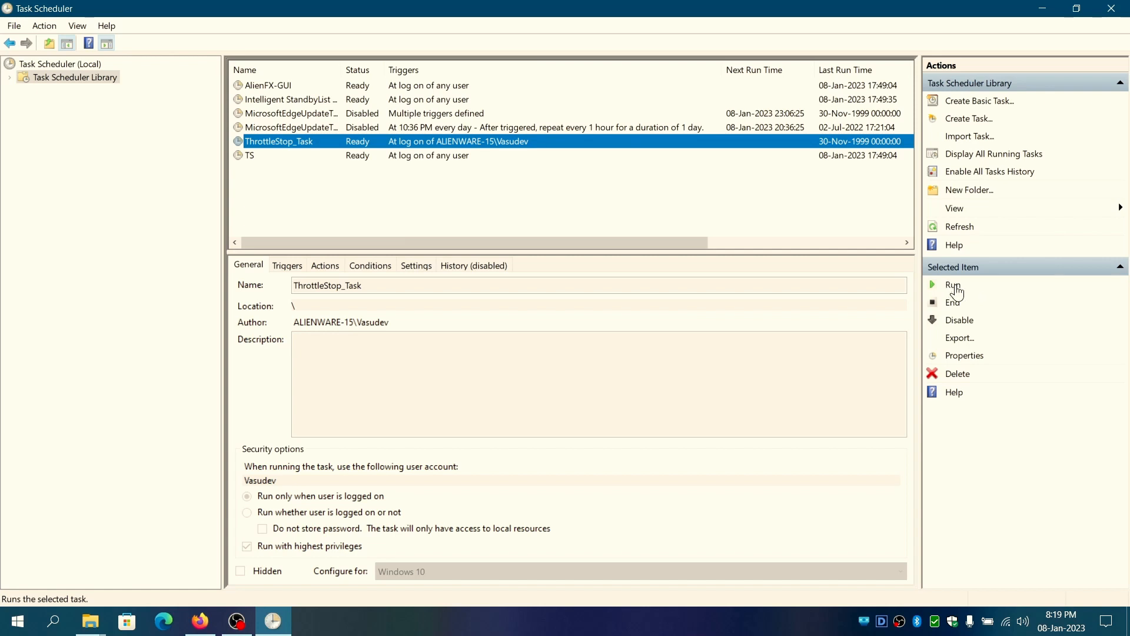
{"action": "right_click", "coordinate": [291, 142]}
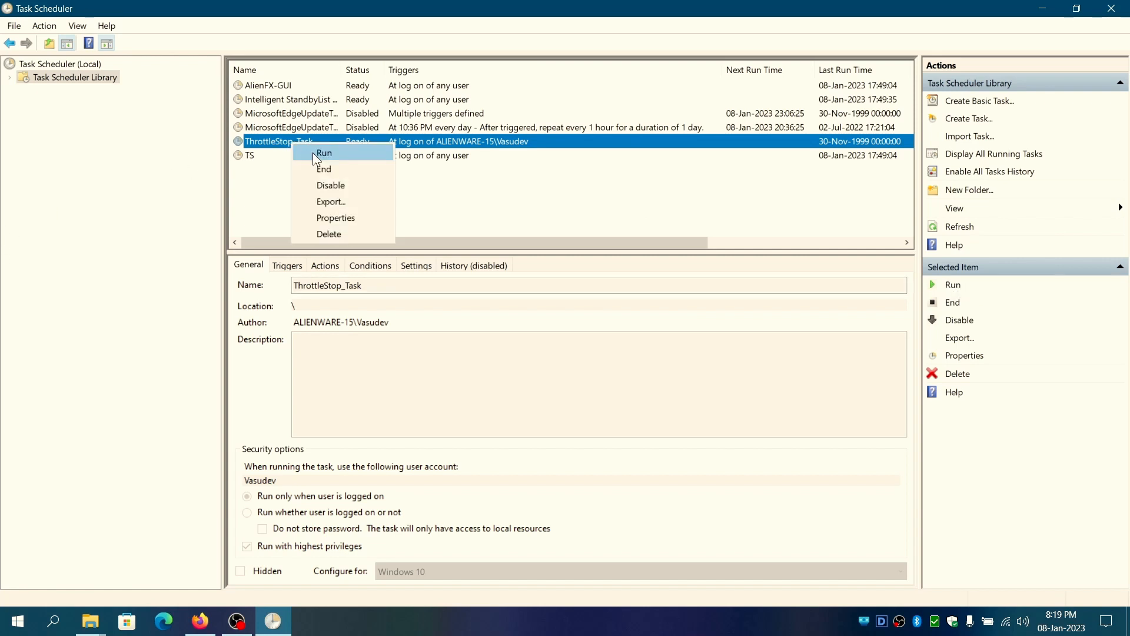
{"action": "left_click", "coordinate": [312, 153]}
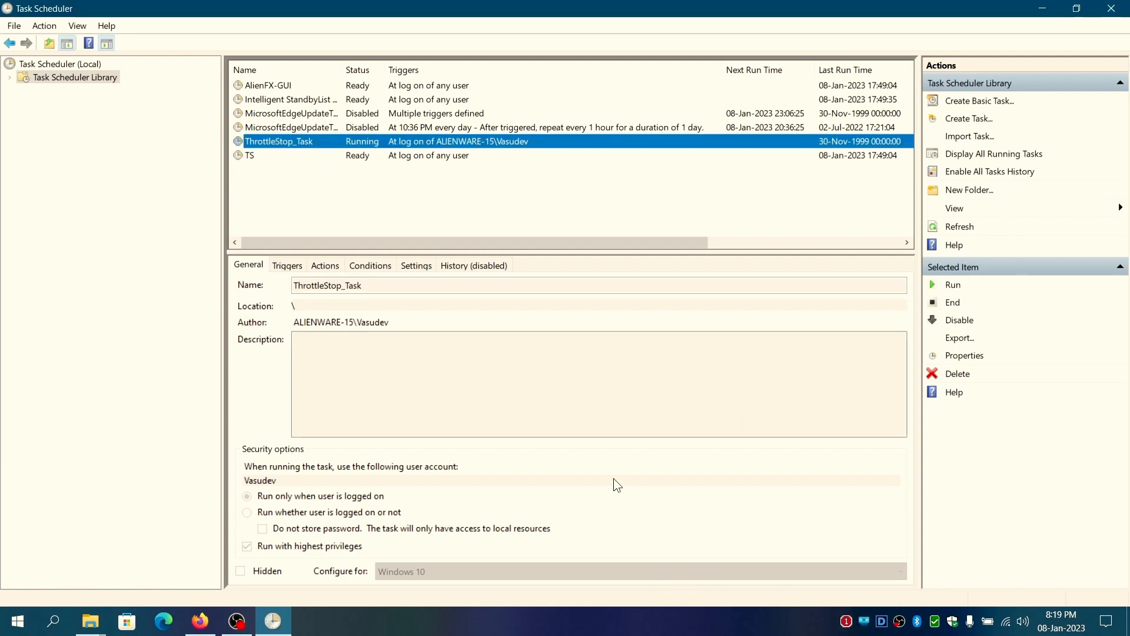
{"action": "left_click", "coordinate": [846, 623]}
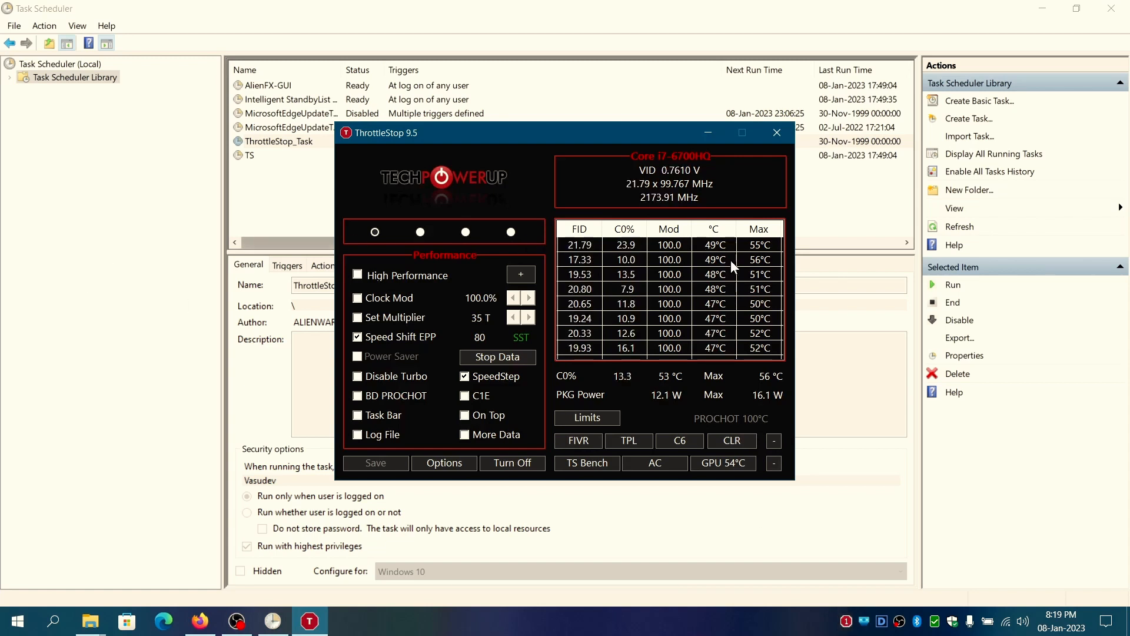